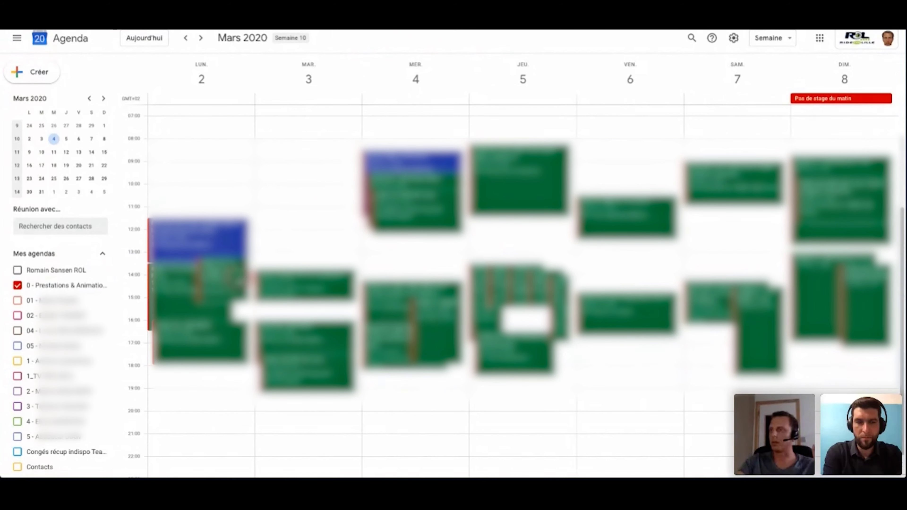
# View the details of the "#AES EXT TS Collège Simone de Beauvoir" event on Monday 2 March, including its guests and description
pyautogui.click(243, 277)
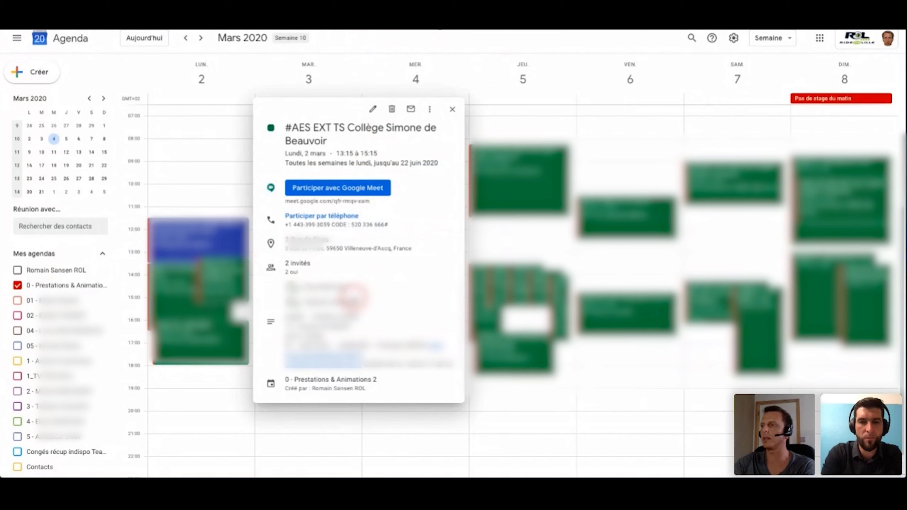
pyautogui.moveTo(346, 272)
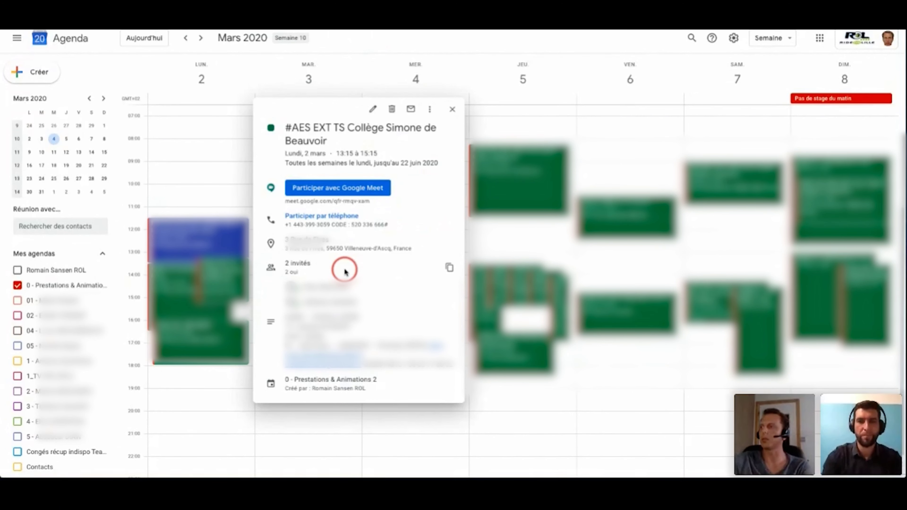
pyautogui.click(452, 109)
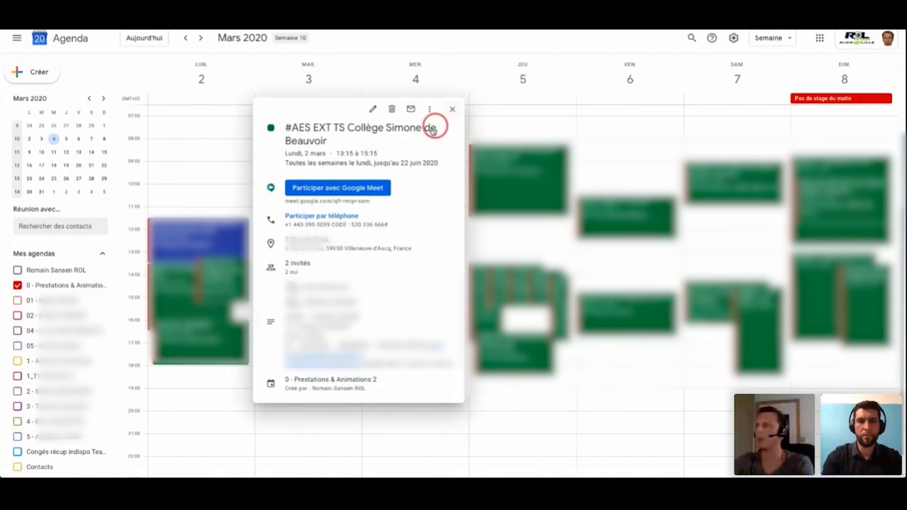
# Draft an event on 3 March 2020 from 09:30 to 11:15, look through its full set of options, and discard it
pyautogui.moveTo(303, 176); pyautogui.dragTo(306, 211)
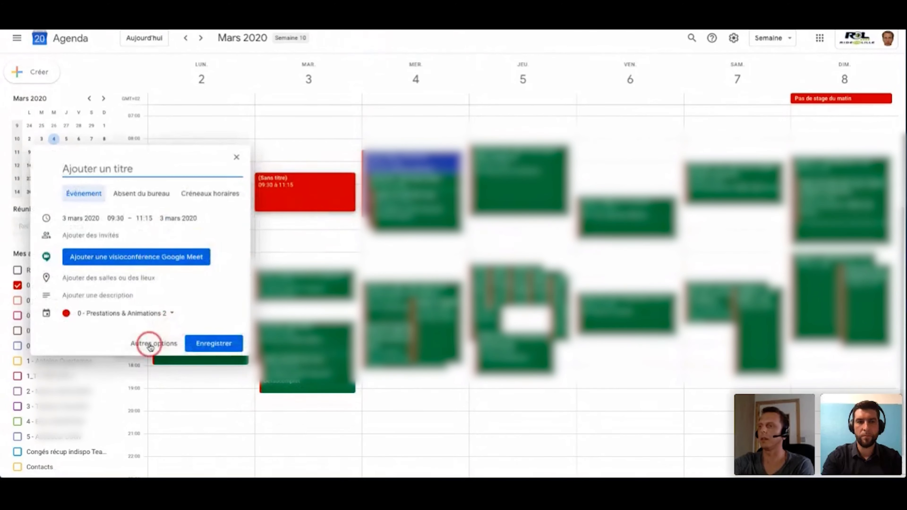
pyautogui.click(150, 344)
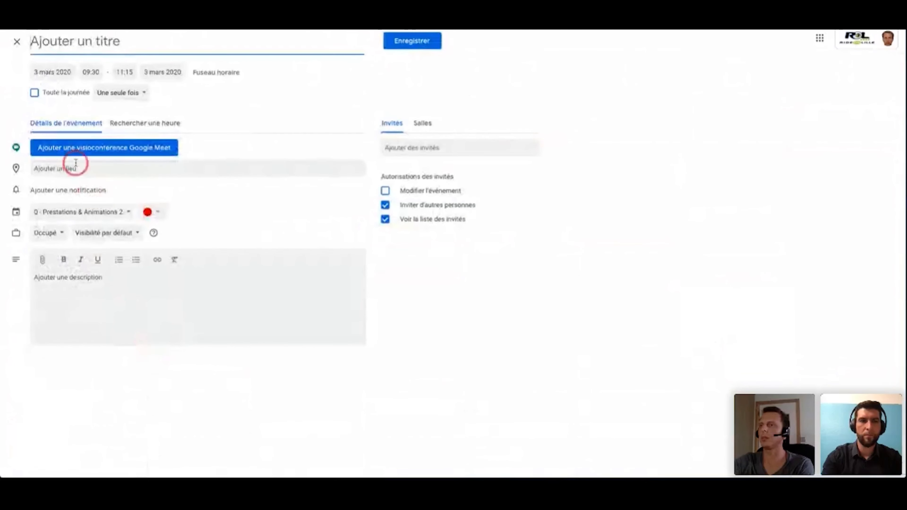
pyautogui.click(76, 163)
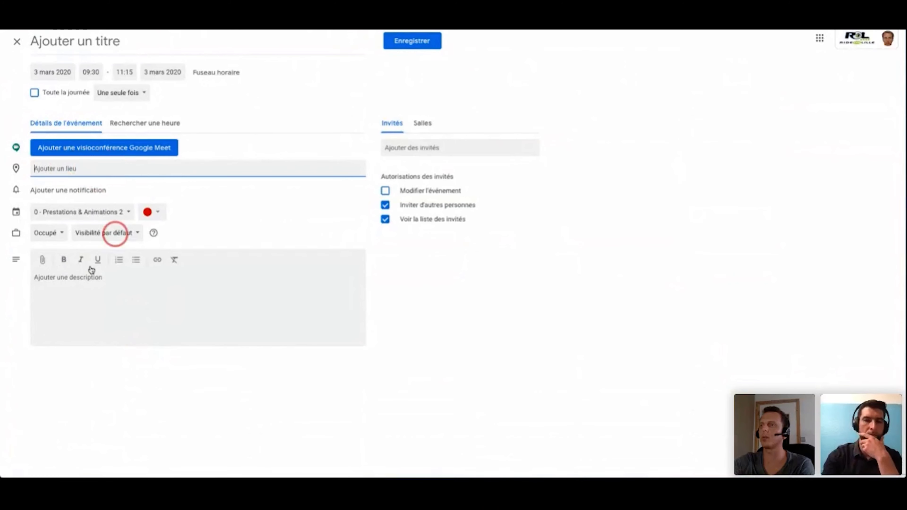
pyautogui.click(79, 276)
pyautogui.click(68, 42)
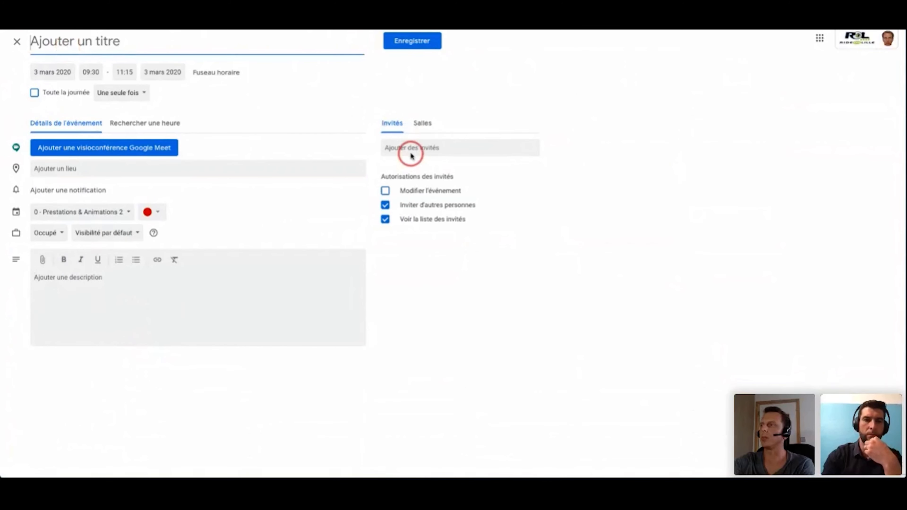
pyautogui.click(425, 147)
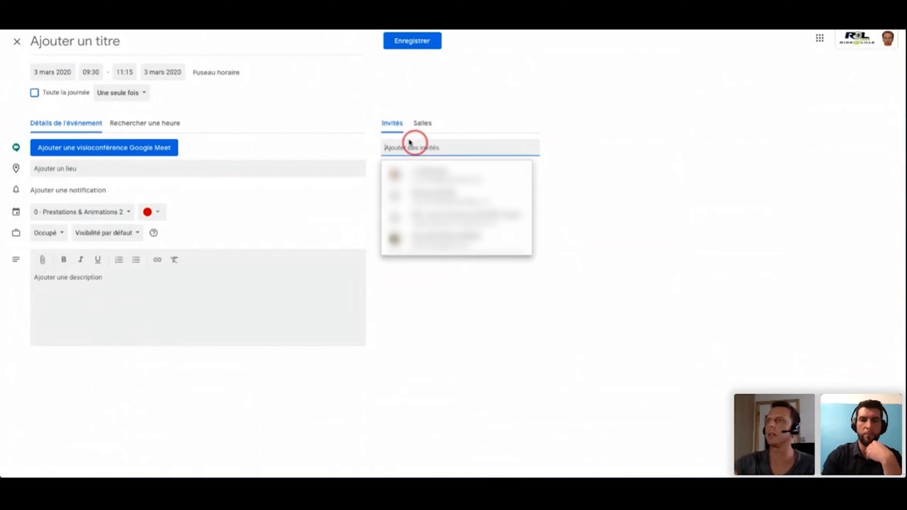
pyautogui.click(302, 94)
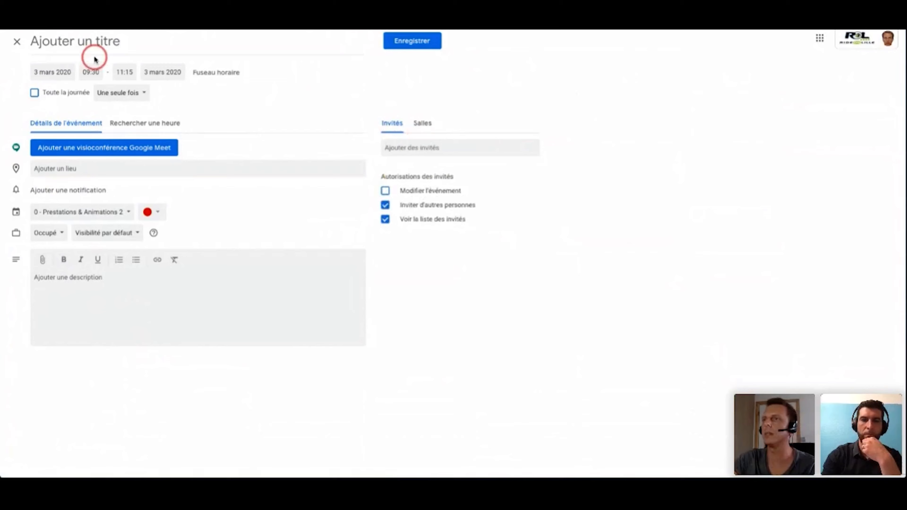
pyautogui.click(17, 42)
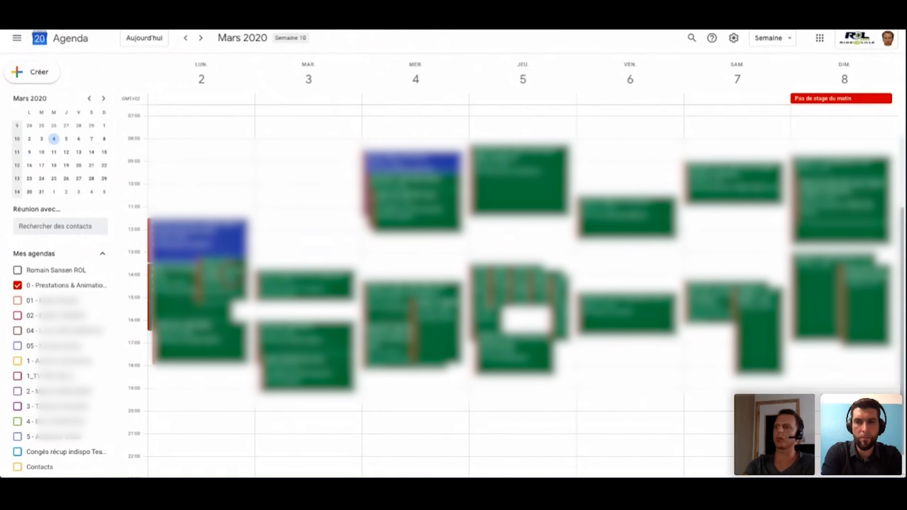
# Set the start of the Monday 2 March Collège Simone de Beauvoir event to 13:30 and apply the change to this occurrence only
pyautogui.doubleClick(231, 276)
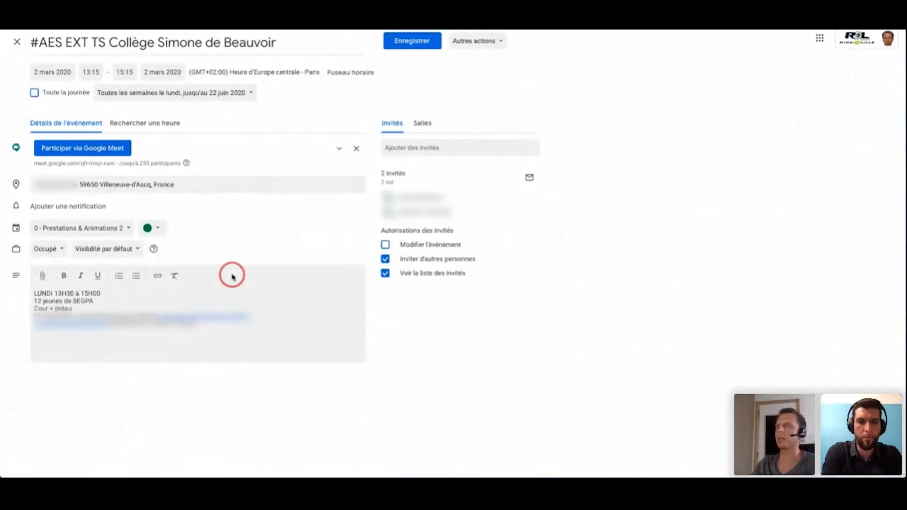
pyautogui.click(90, 74)
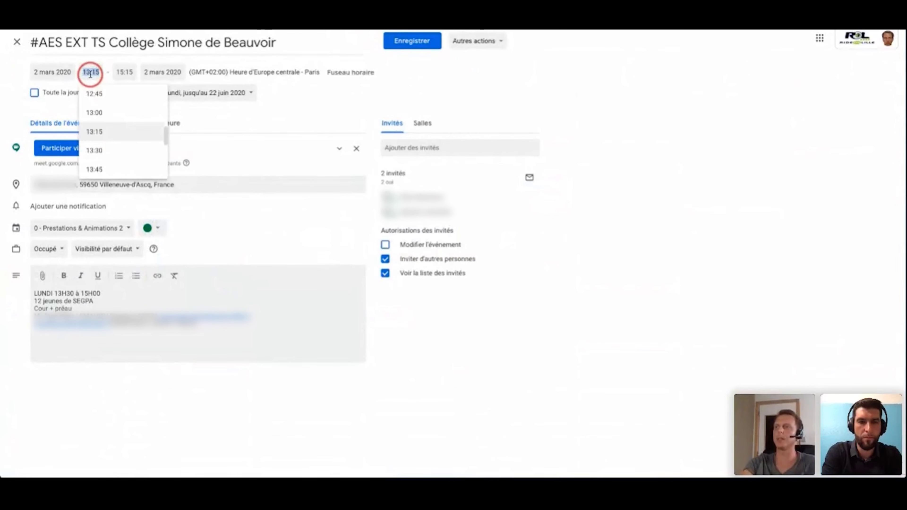
pyautogui.click(100, 149)
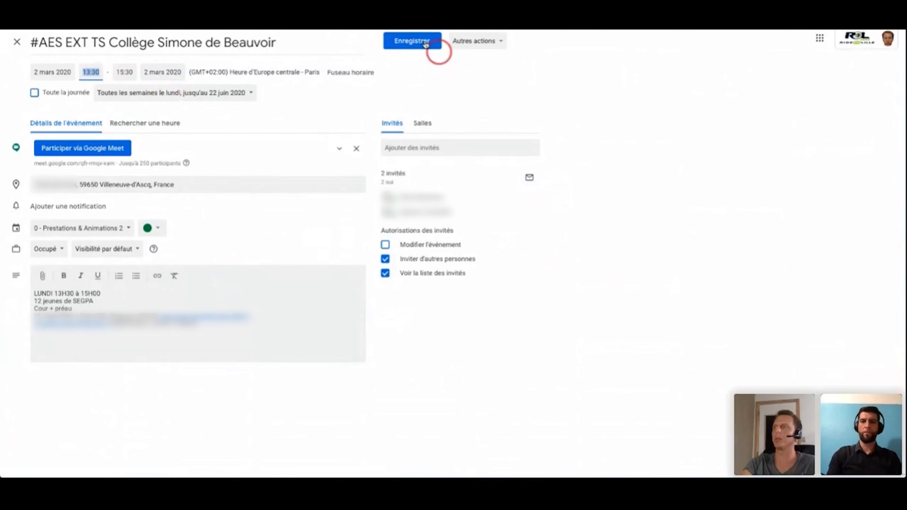
pyautogui.click(412, 40)
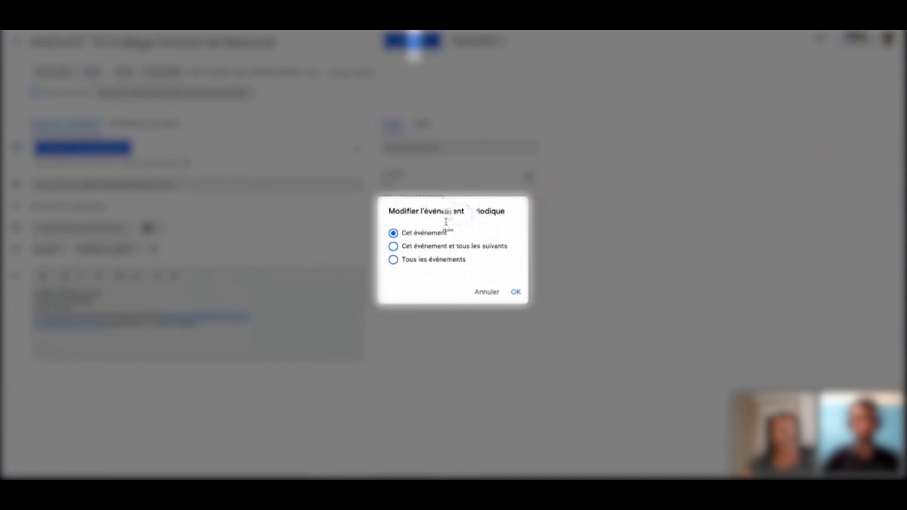
pyautogui.click(408, 238)
pyautogui.click(518, 292)
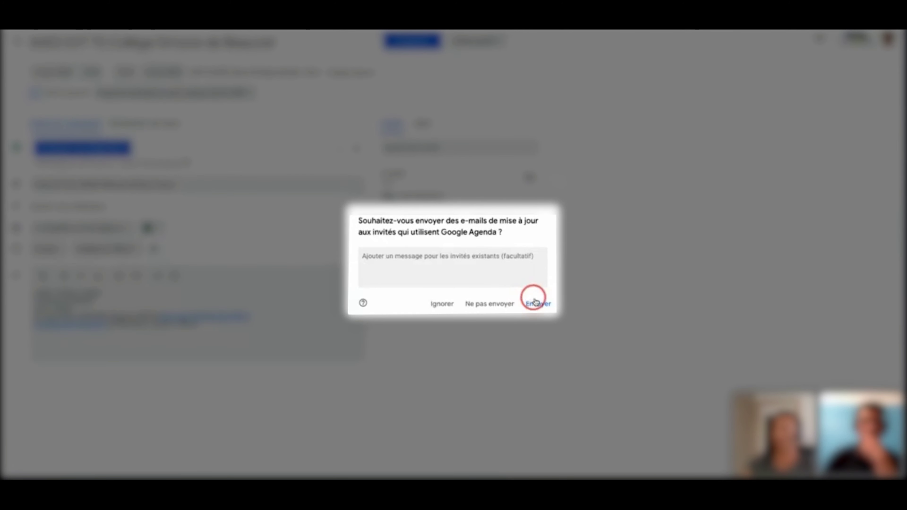
# Dismiss the guest update e-mail without saving and discard the changes made to the event
pyautogui.click(406, 263)
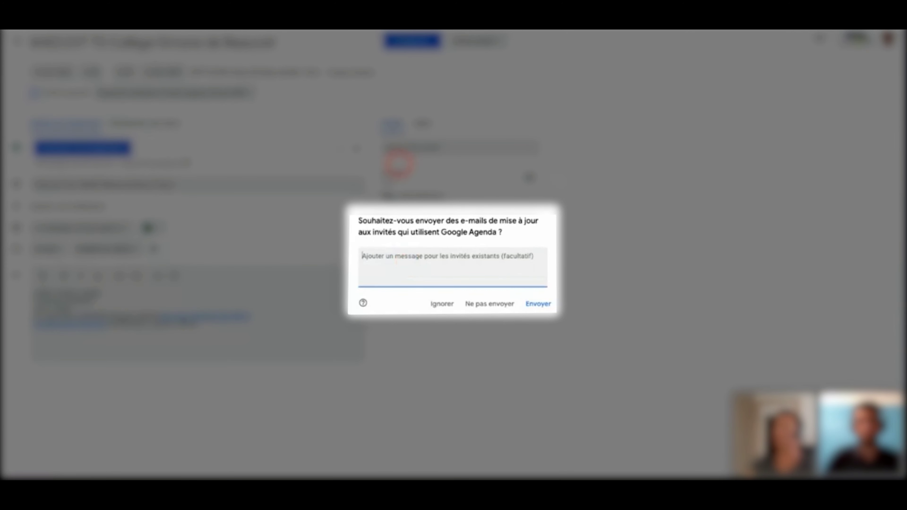
pyautogui.click(438, 304)
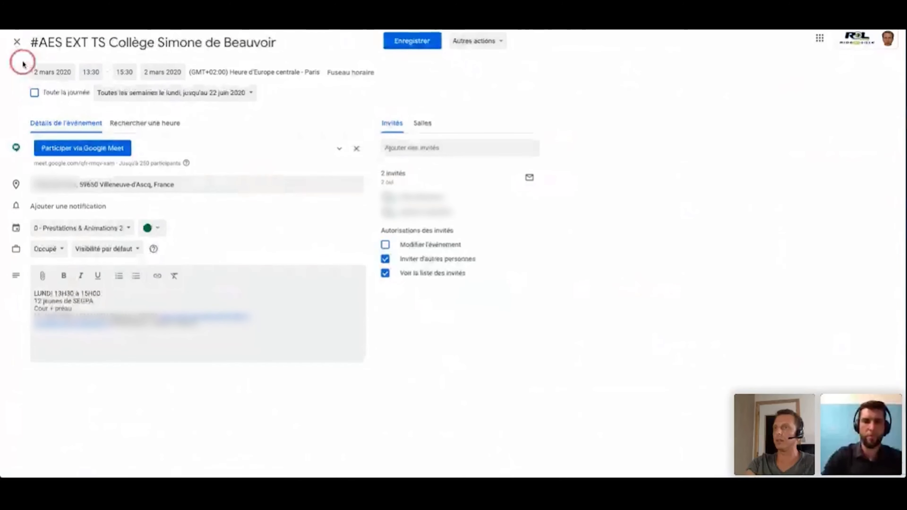
pyautogui.click(17, 42)
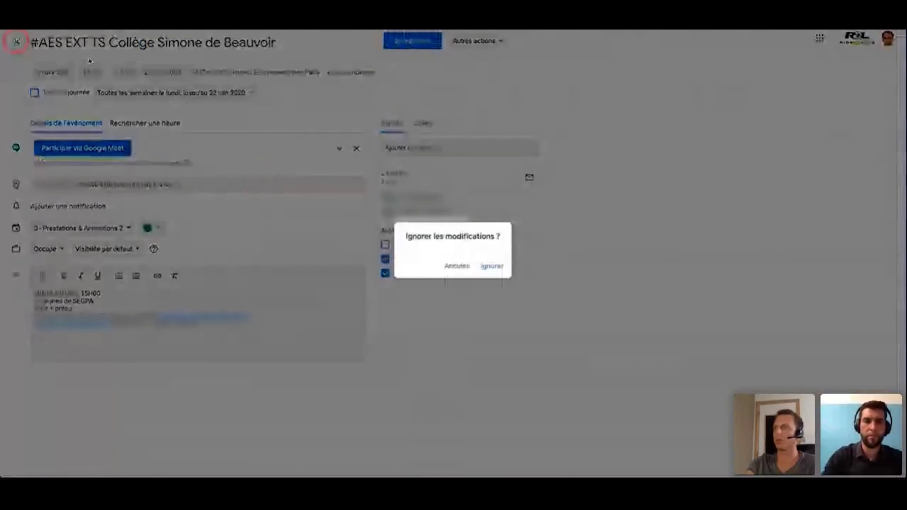
pyautogui.click(492, 265)
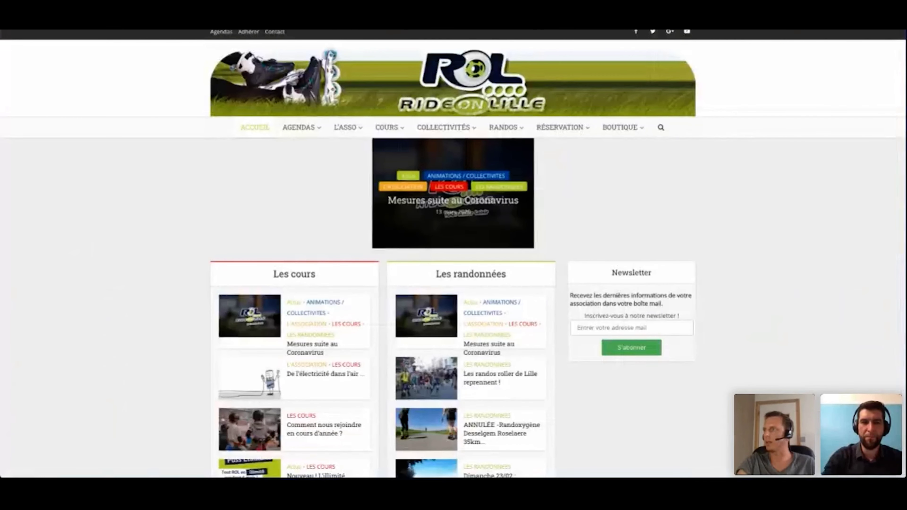
# Switch to the Ride On Lille website, open the quote or reservation request form for animations, and examine its fields
pyautogui.moveTo(568, 132)
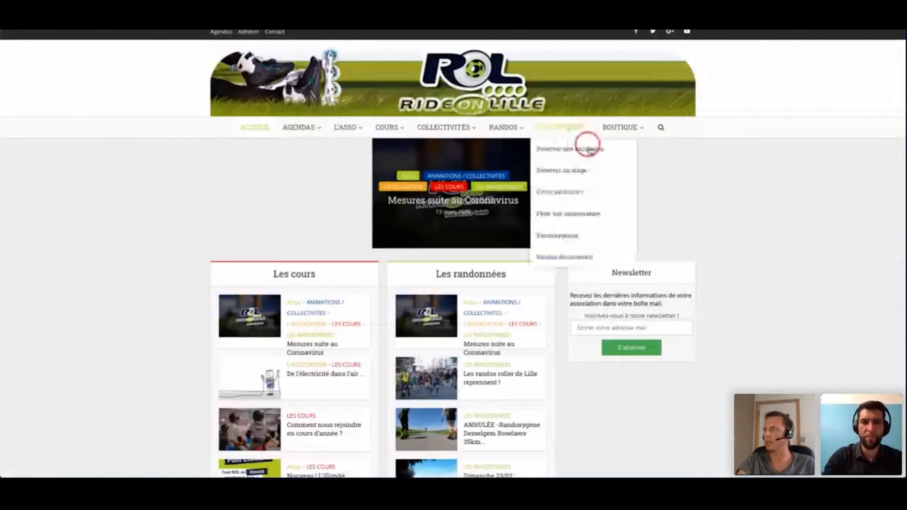
pyautogui.click(599, 154)
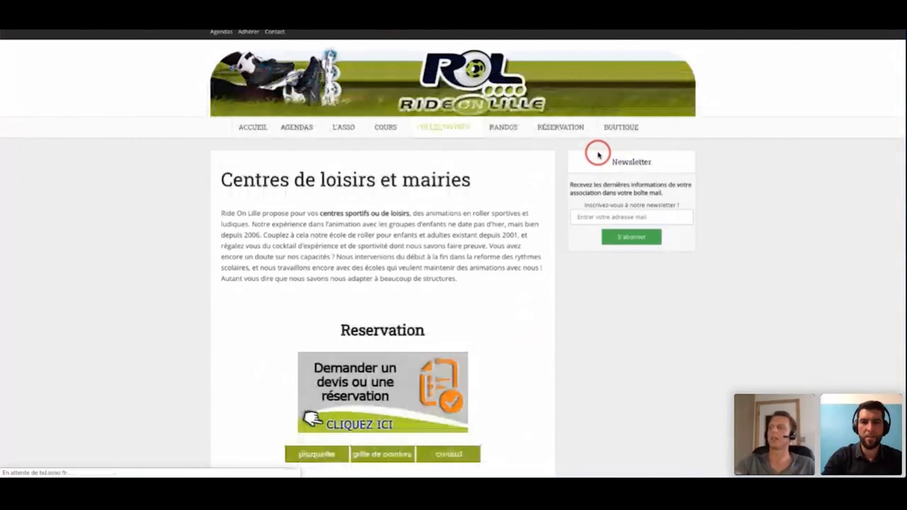
pyautogui.scroll(-1, 485, 368)
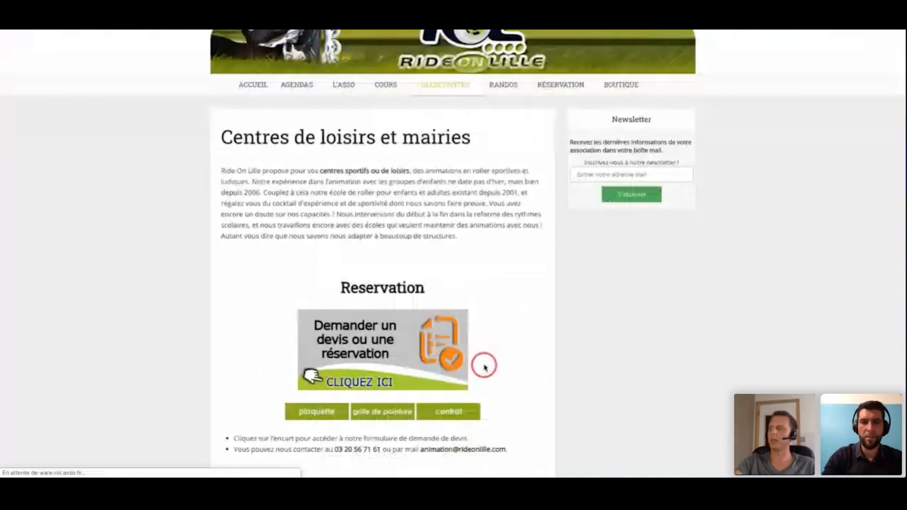
pyautogui.click(379, 346)
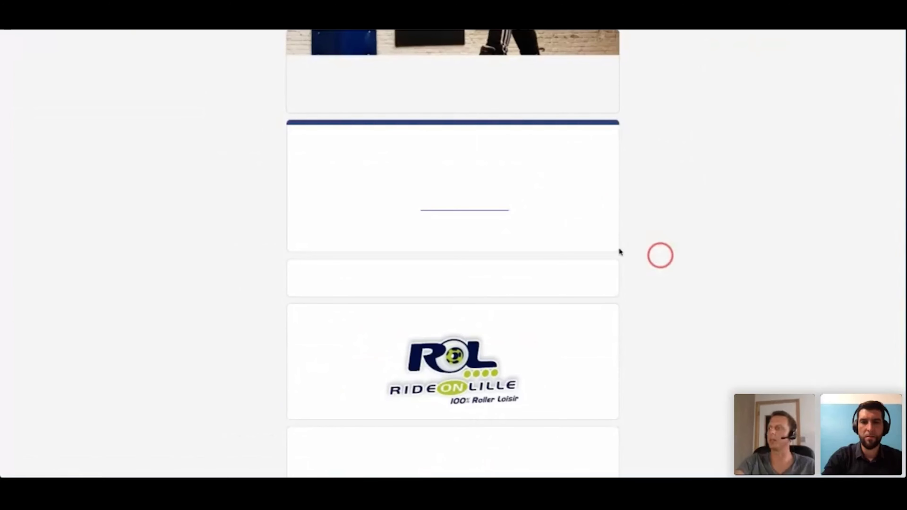
pyautogui.scroll(-5, 684, 228)
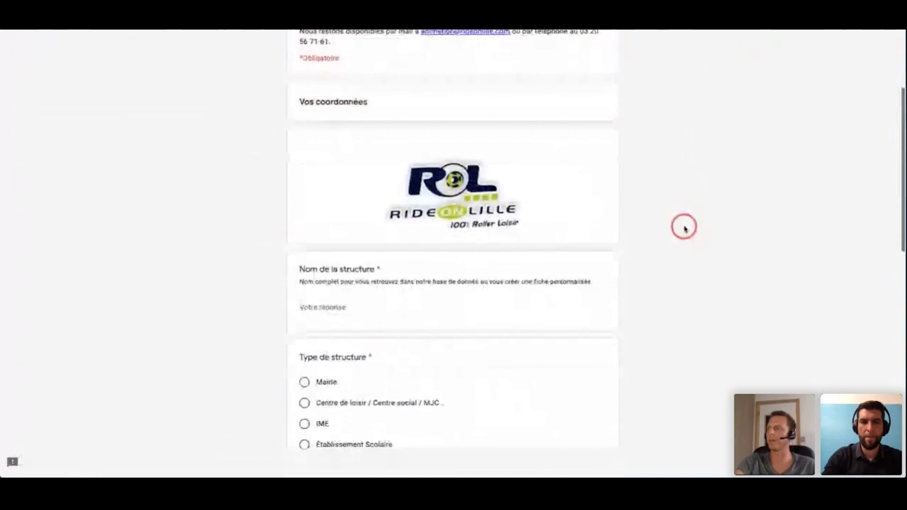
pyautogui.scroll(-4, 684, 228)
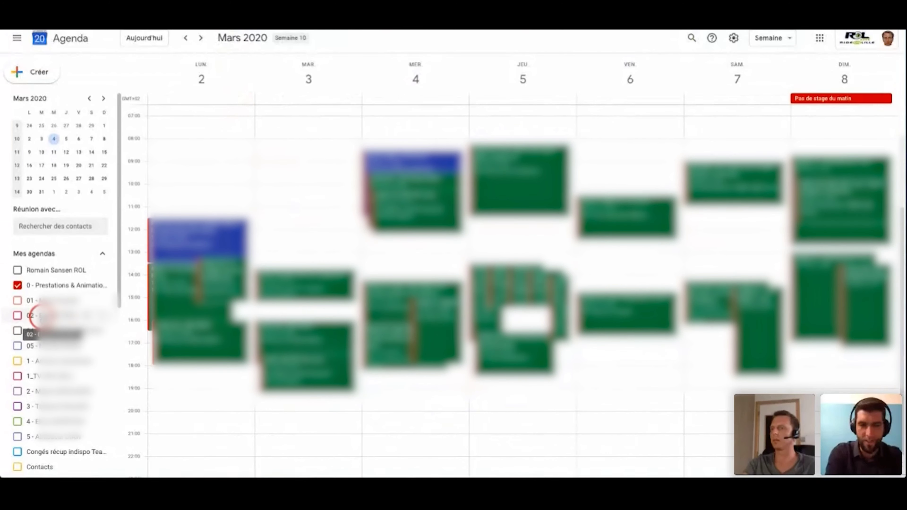
# Show the calendar numbered 02 alongside the Prestations & Animations calendar, and hide it again
pyautogui.click(40, 316)
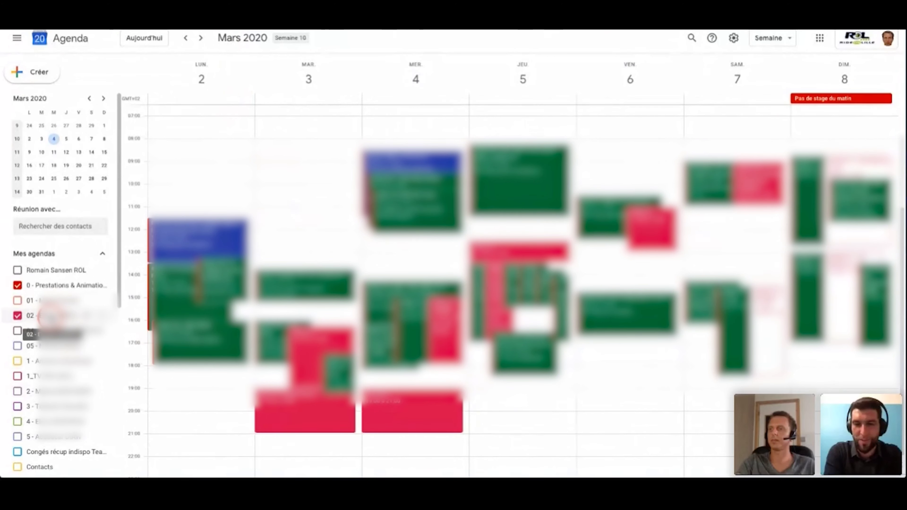
pyautogui.click(50, 316)
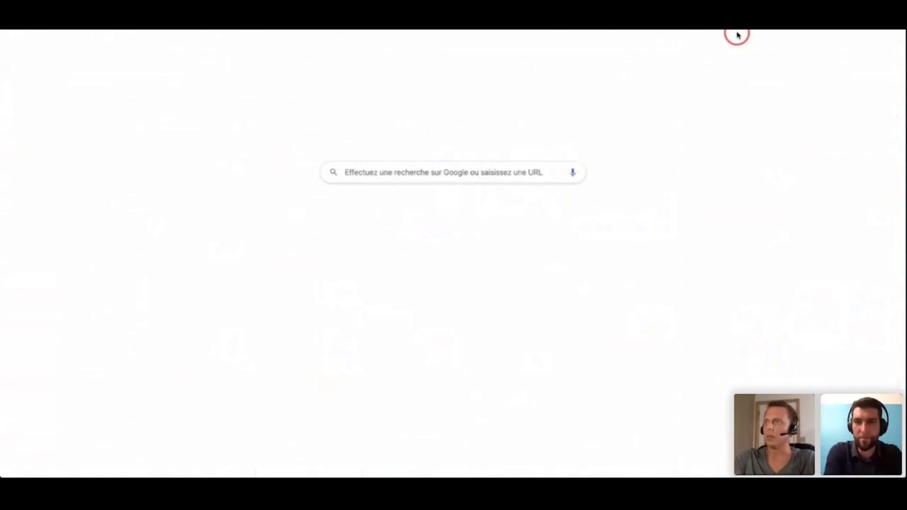
# Switch to Google Sheets in the browser and open a new blank spreadsheet
pyautogui.write('sheet')
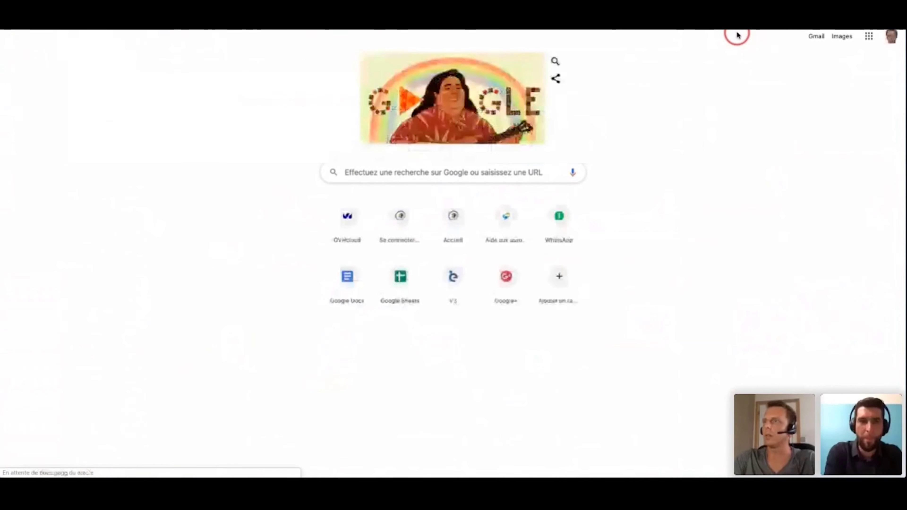
pyautogui.click(356, 31)
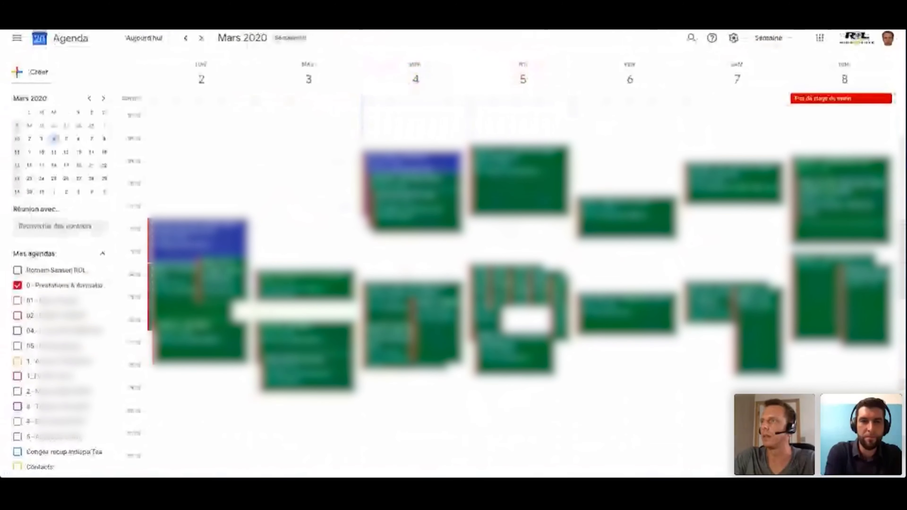
pyautogui.click(284, 40)
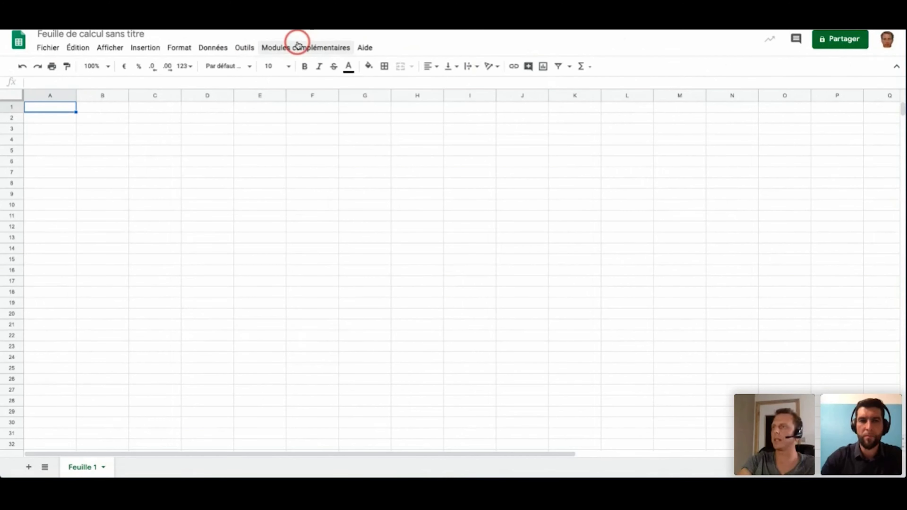
# Start a new report with the TimeSheet add-on and select the 0 - Prestations & Animations calendar as its source
pyautogui.click(320, 52)
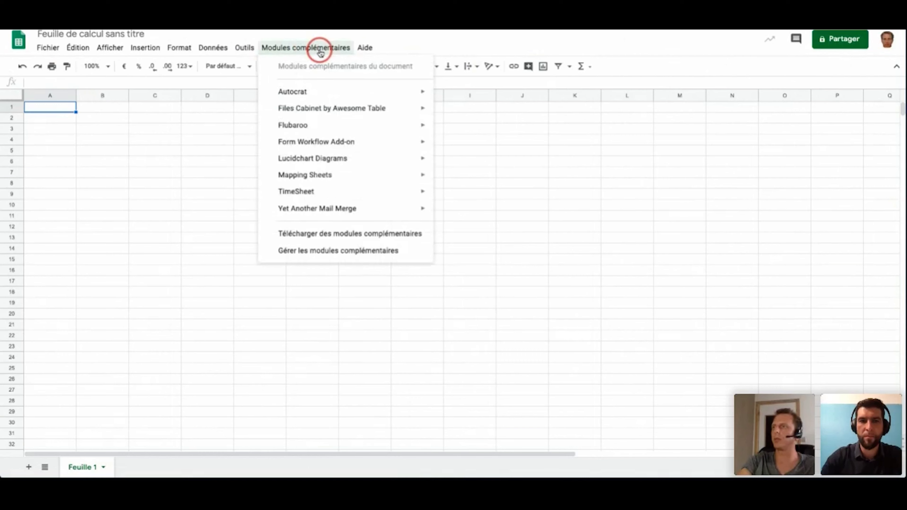
pyautogui.moveTo(318, 192)
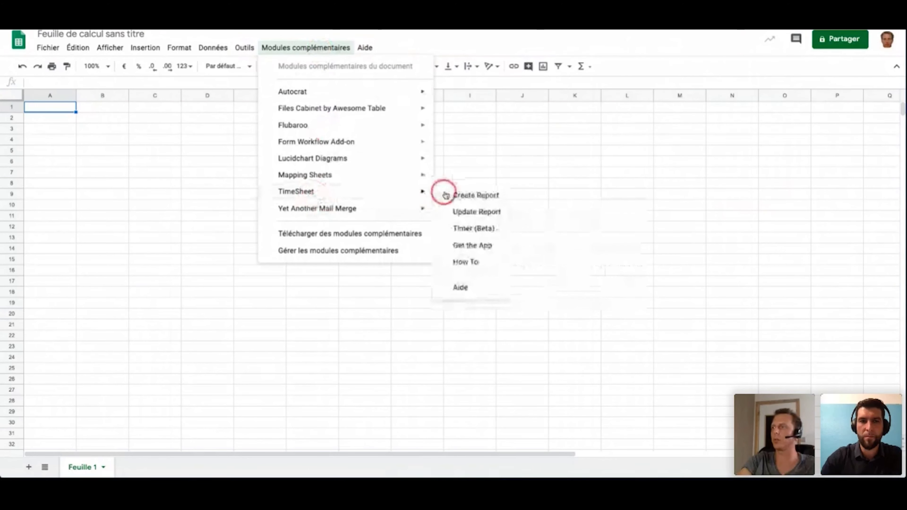
pyautogui.click(463, 196)
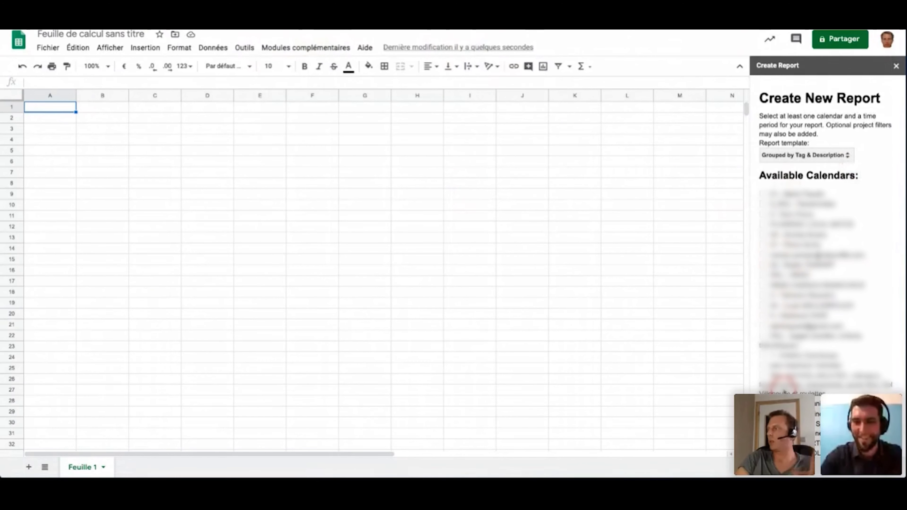
pyautogui.scroll(-3, 840, 319)
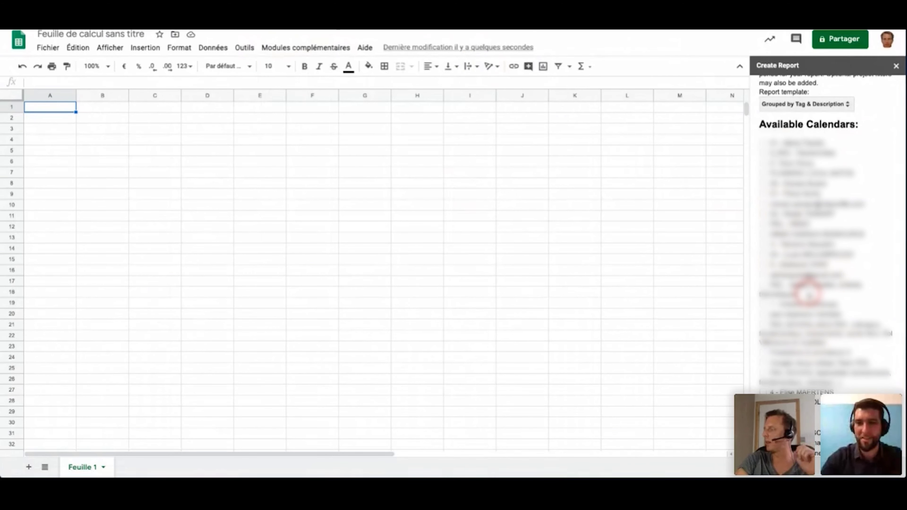
pyautogui.scroll(-3, 807, 339)
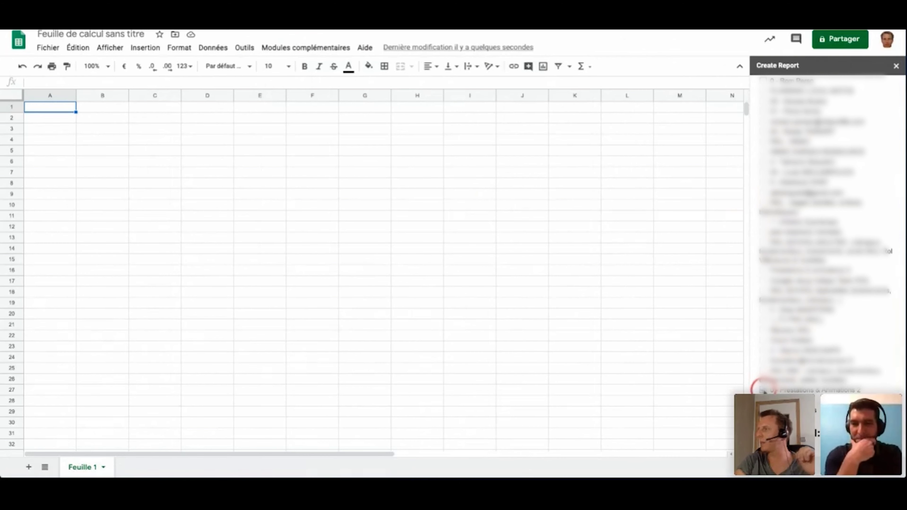
pyautogui.scroll(-3, 763, 389)
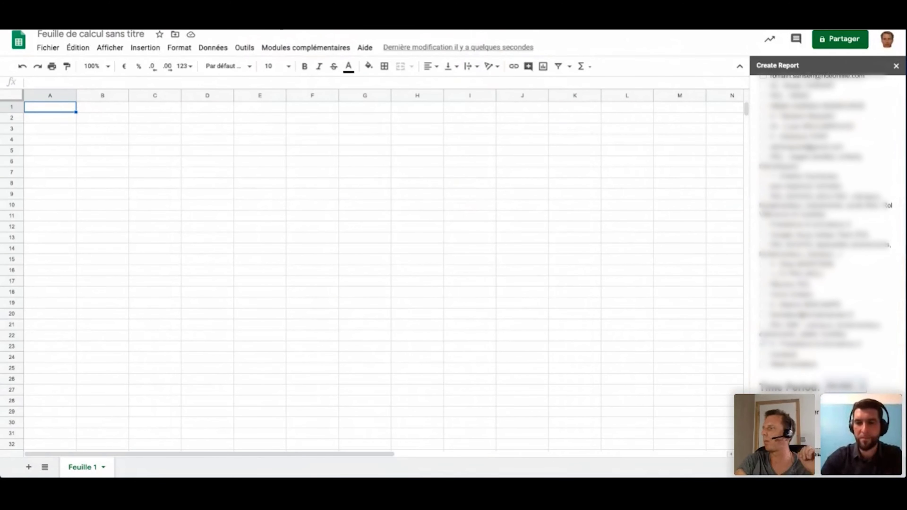
# Set the report's time period to March 02, 2020 through March 09, 2020 and create the report
pyautogui.click(843, 387)
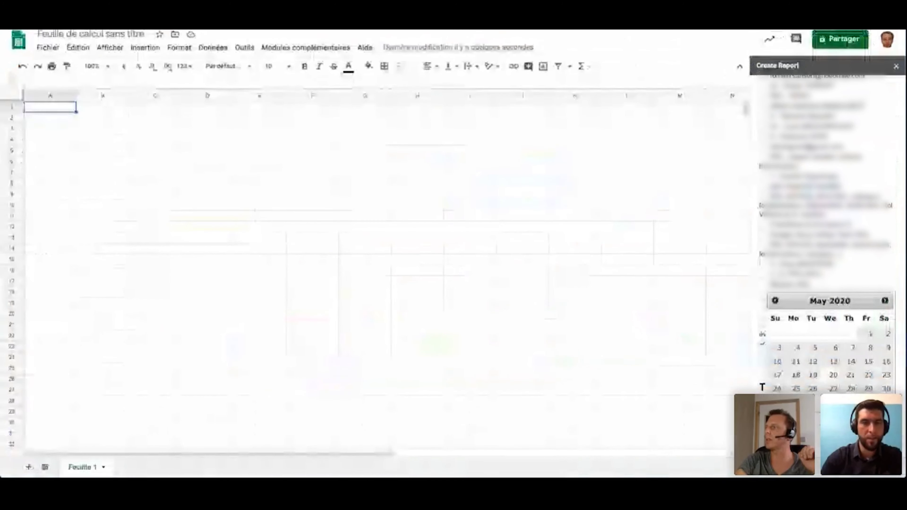
pyautogui.click(775, 300)
pyautogui.click(775, 300)
pyautogui.click(797, 337)
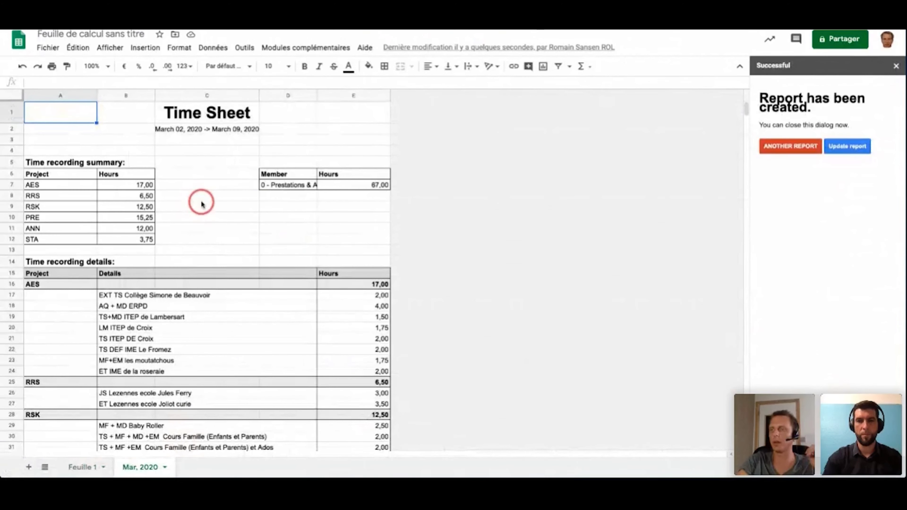
# Examine the hours per project in the report's time recording summary, from AES through STA
pyautogui.click(149, 187)
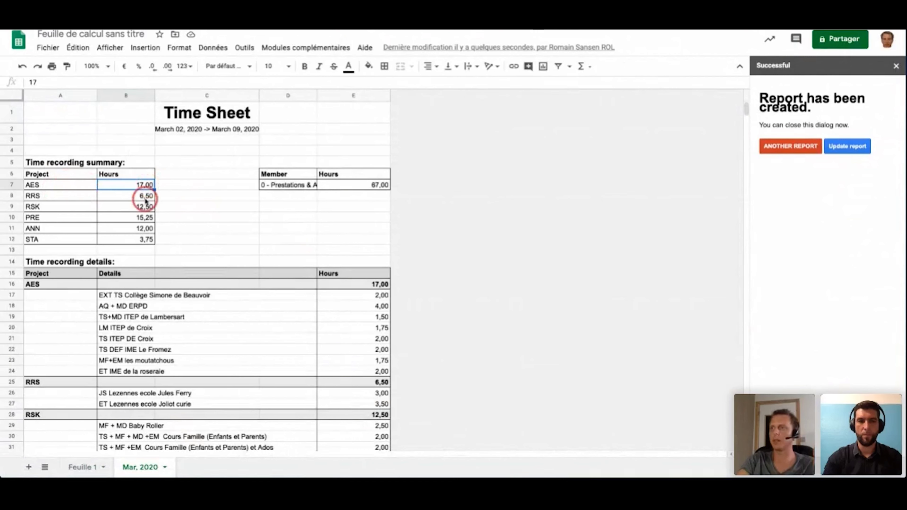
pyautogui.click(149, 198)
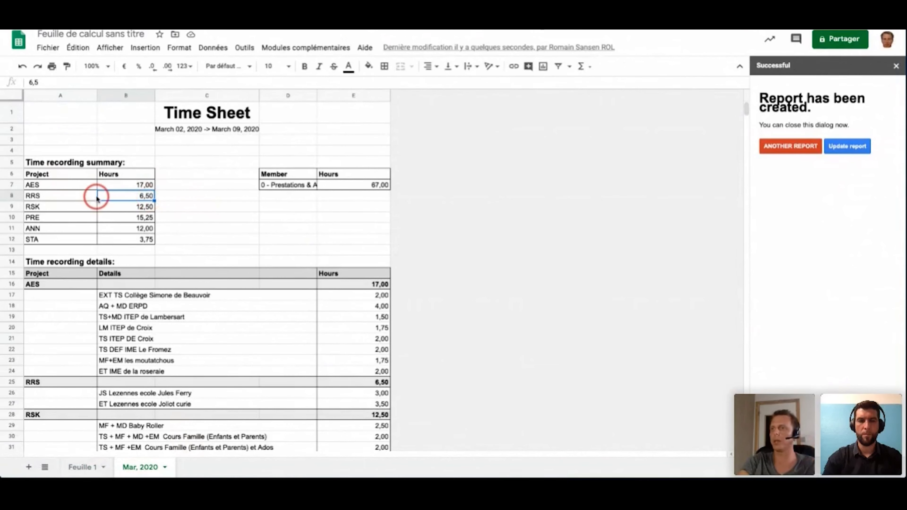
pyautogui.click(147, 206)
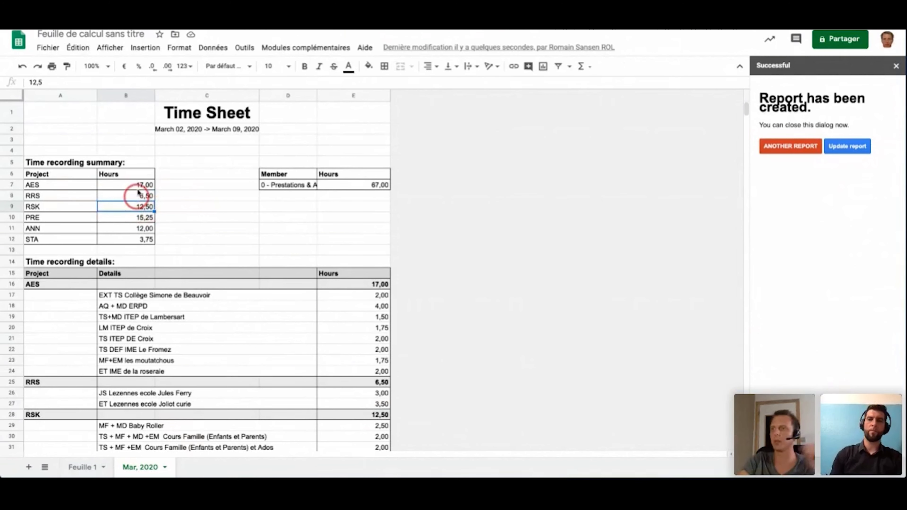
pyautogui.moveTo(63, 183); pyautogui.dragTo(105, 198)
pyautogui.moveTo(128, 231); pyautogui.dragTo(134, 240)
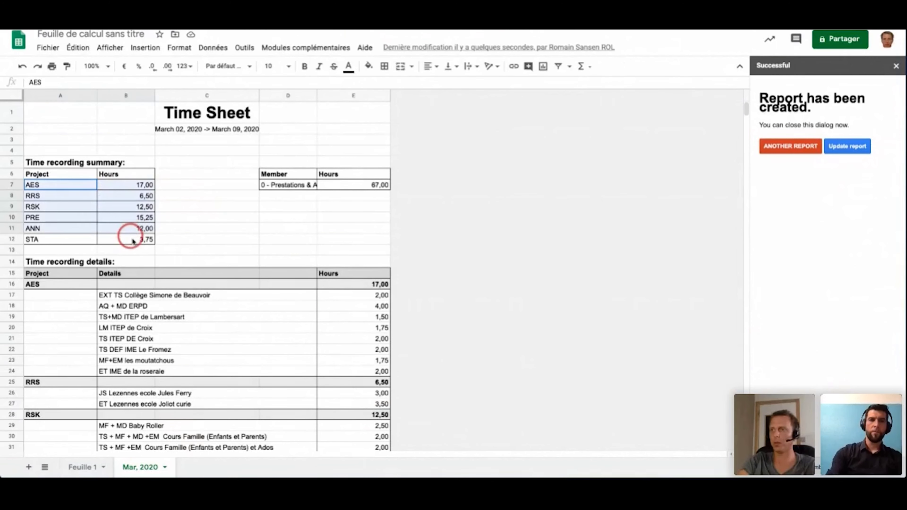
# Examine the AES entries in the time recording details, return to the report's heading, and close the add-on's completion message
pyautogui.scroll(-1, 158, 299)
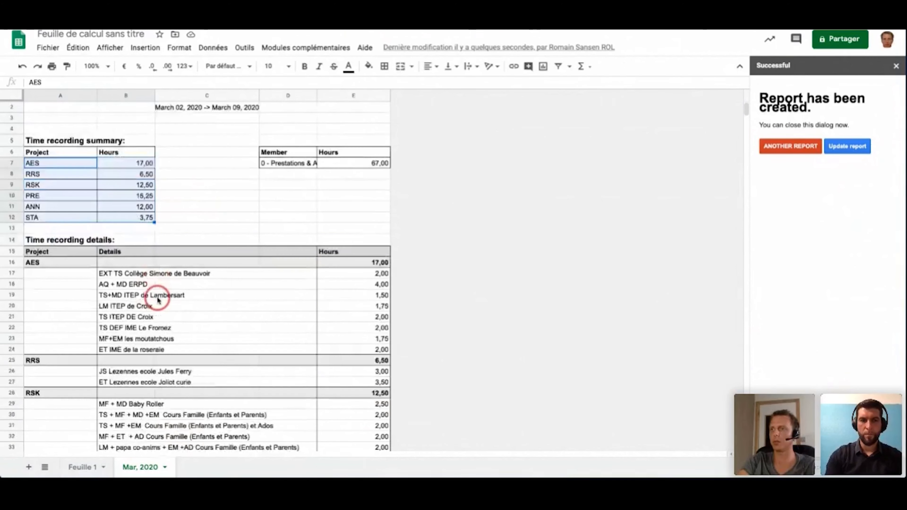
pyautogui.scroll(-1, 158, 300)
pyautogui.click(54, 240)
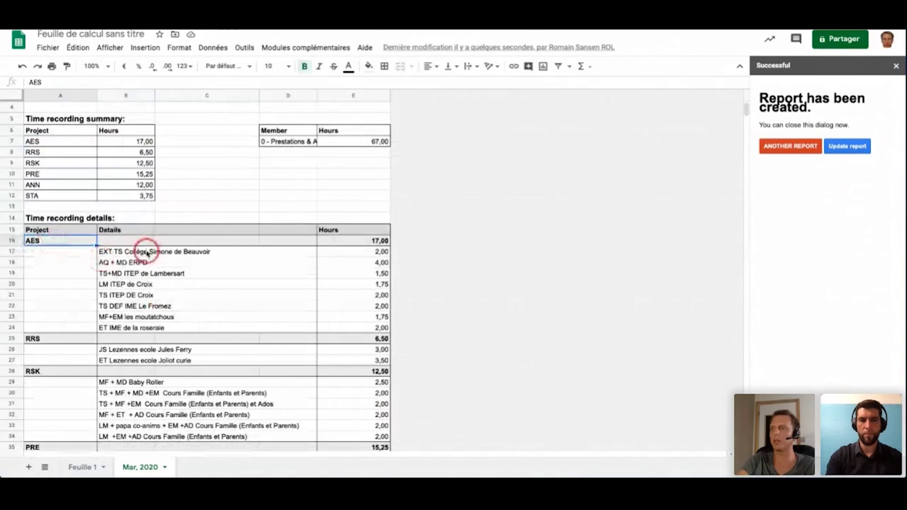
pyautogui.click(156, 263)
pyautogui.click(173, 276)
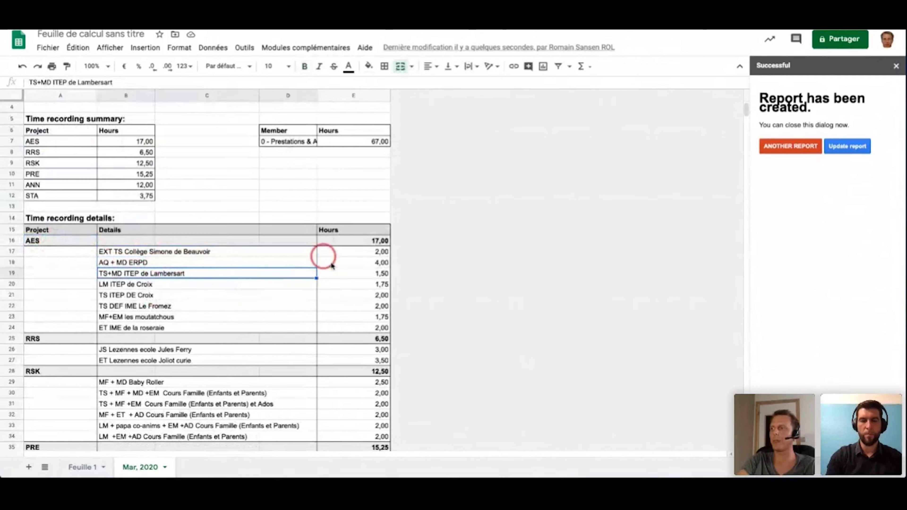
pyautogui.scroll(2, 236, 316)
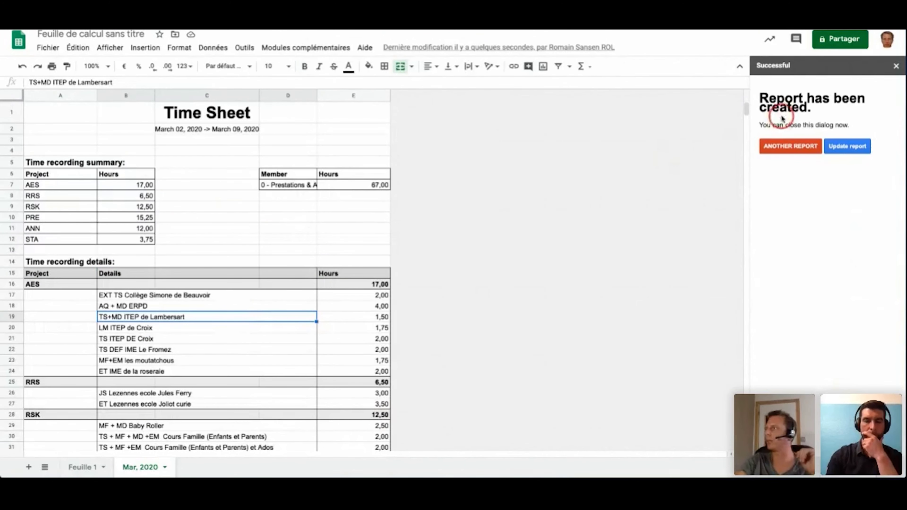
pyautogui.click(894, 67)
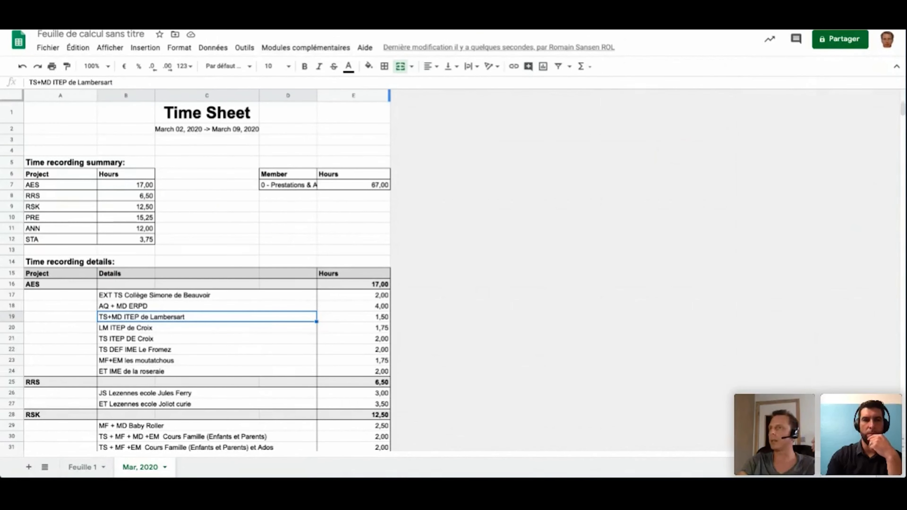
# Switch to Google Agenda and show the calendar numbered 04 alongside Prestations & Animations
pyautogui.hotkey('ctrl', 'Tab')
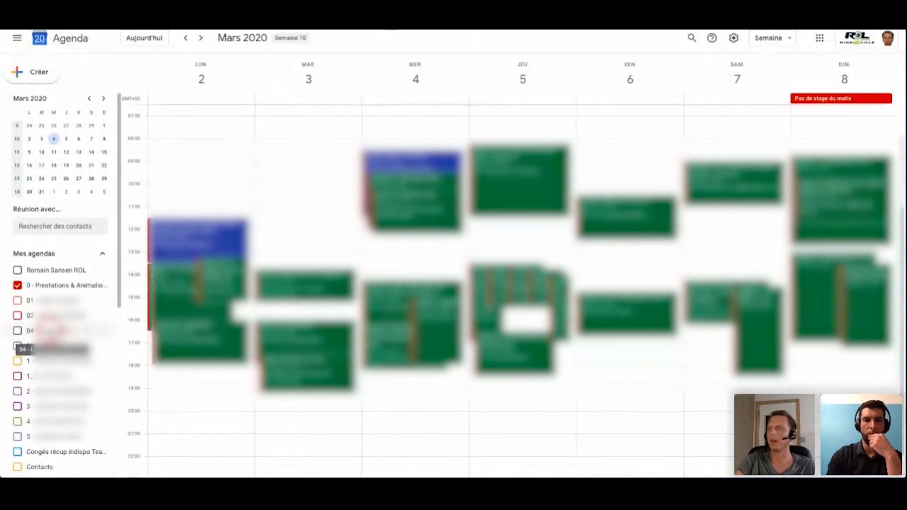
pyautogui.click(49, 329)
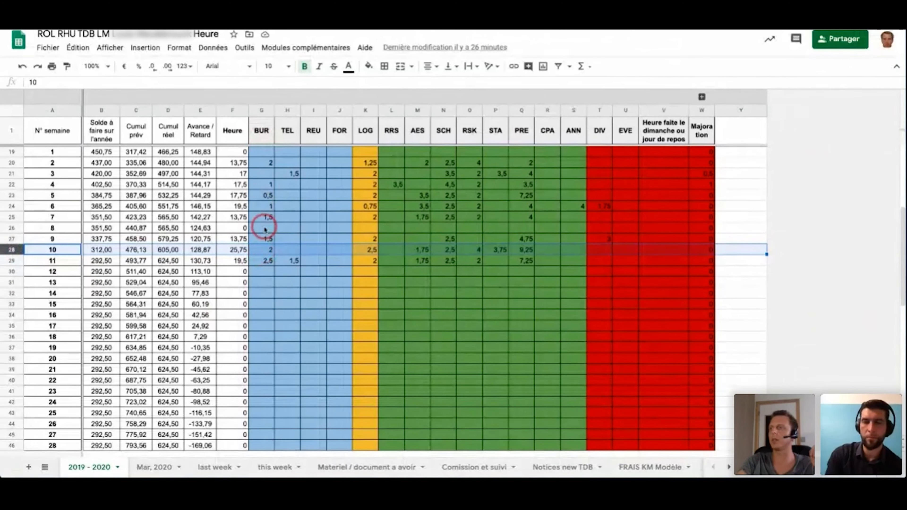
# In the staff hours-tracking spreadsheet, examine week 10's hours by category and total formula, plus the category chart and leave table on sheet 2019 - 2020
pyautogui.click(265, 250)
pyautogui.click(374, 251)
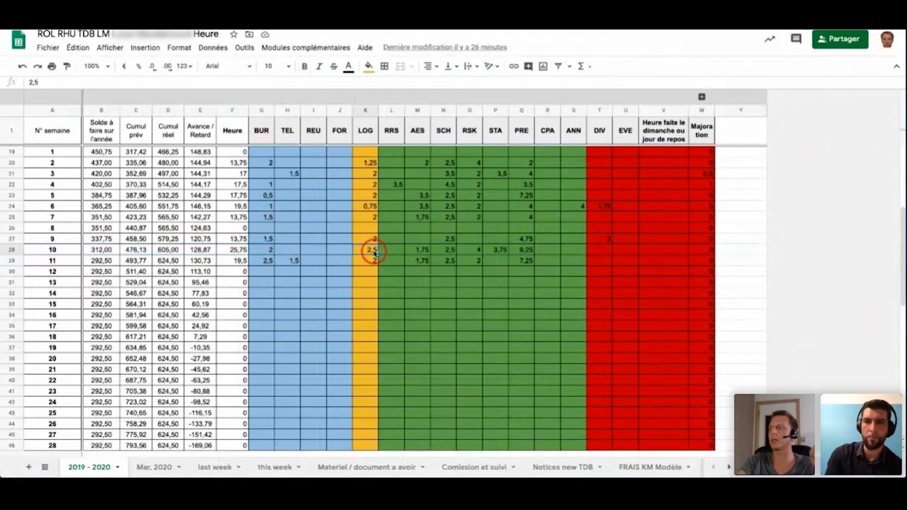
pyautogui.click(420, 250)
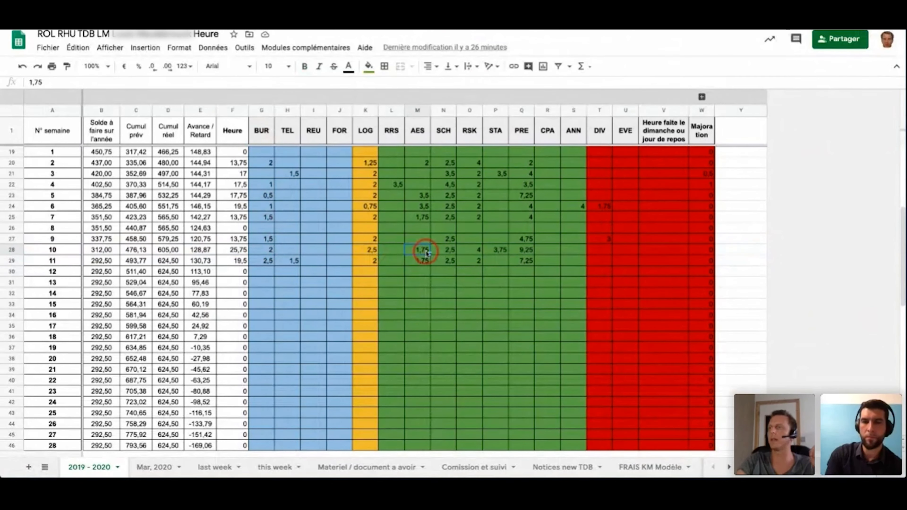
pyautogui.click(236, 253)
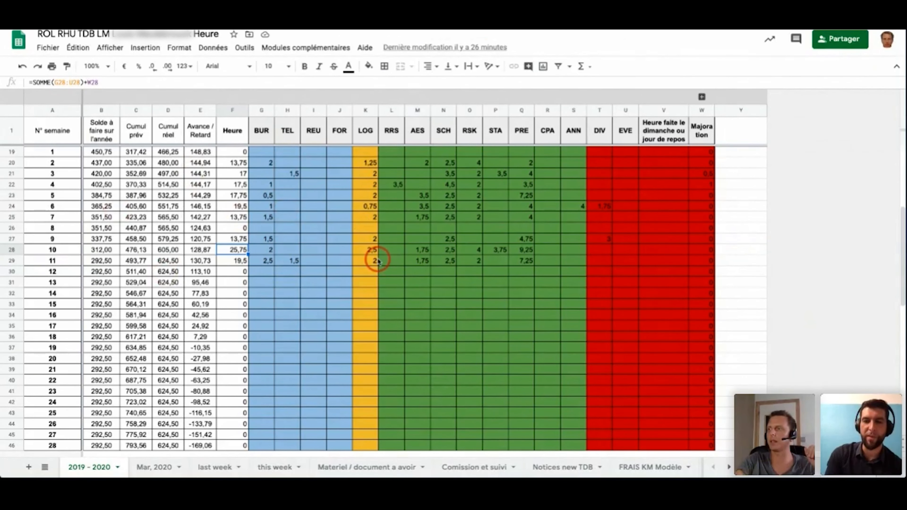
pyautogui.scroll(-5, 378, 260)
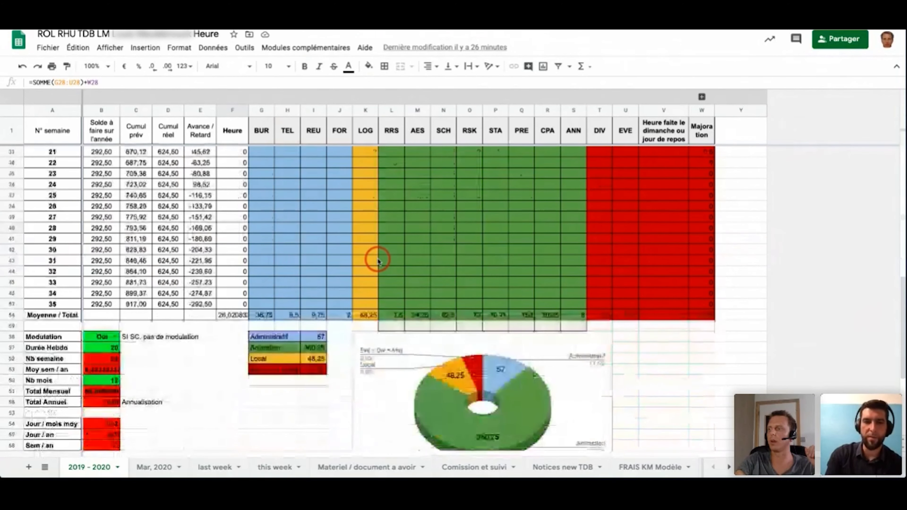
pyautogui.scroll(-8, 378, 261)
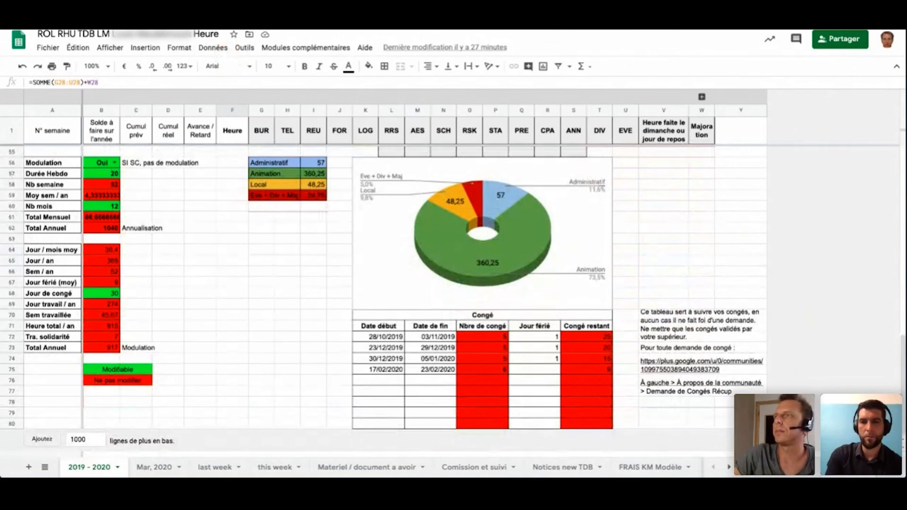
# Switch back to Google Agenda and hide the calendar numbered 04, leaving only Prestations & Animations displayed
pyautogui.hotkey('ctrl', 'Tab')
pyautogui.click(254, 59)
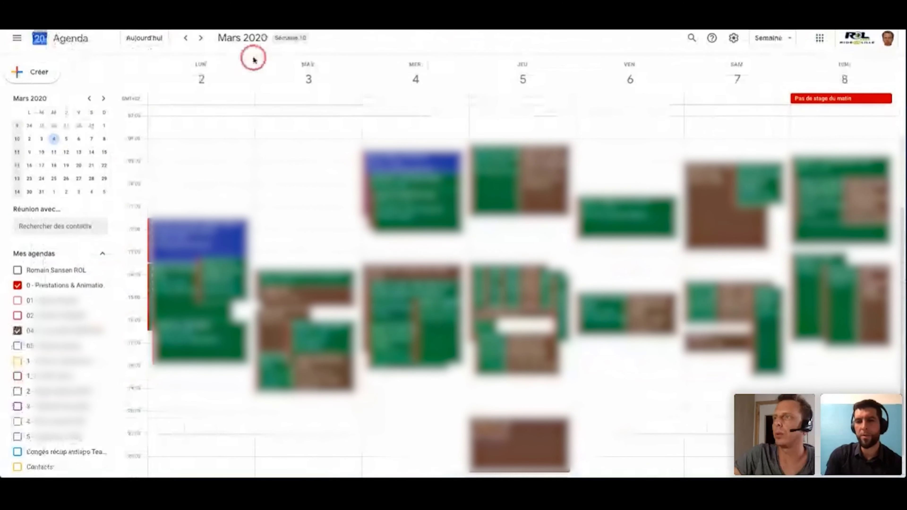
pyautogui.click(362, 35)
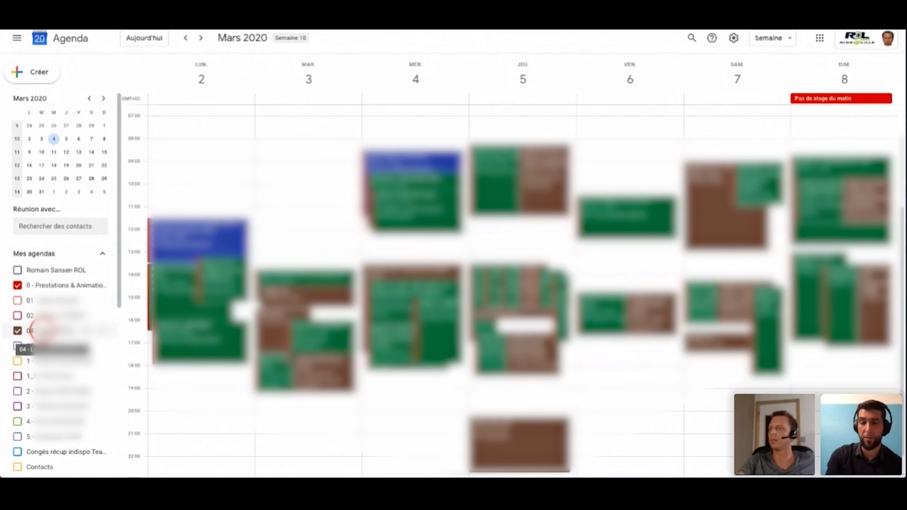
pyautogui.click(42, 331)
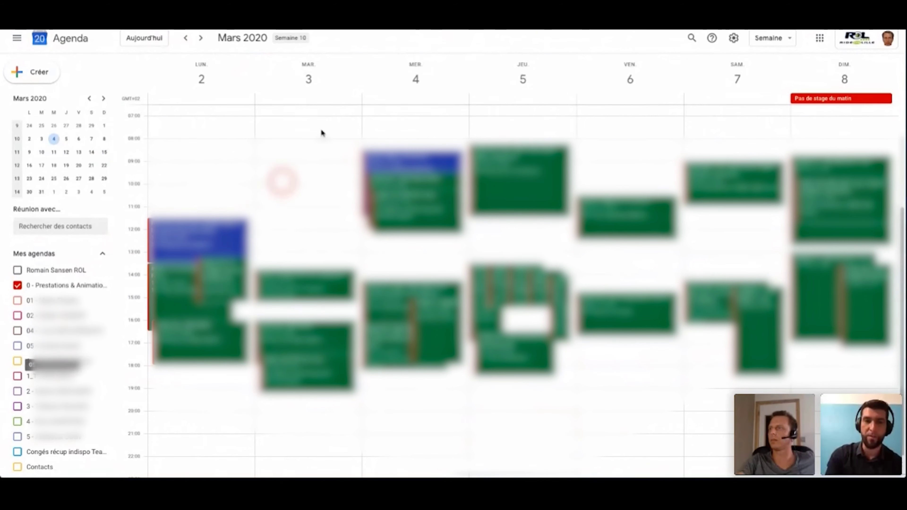
pyautogui.click(402, 46)
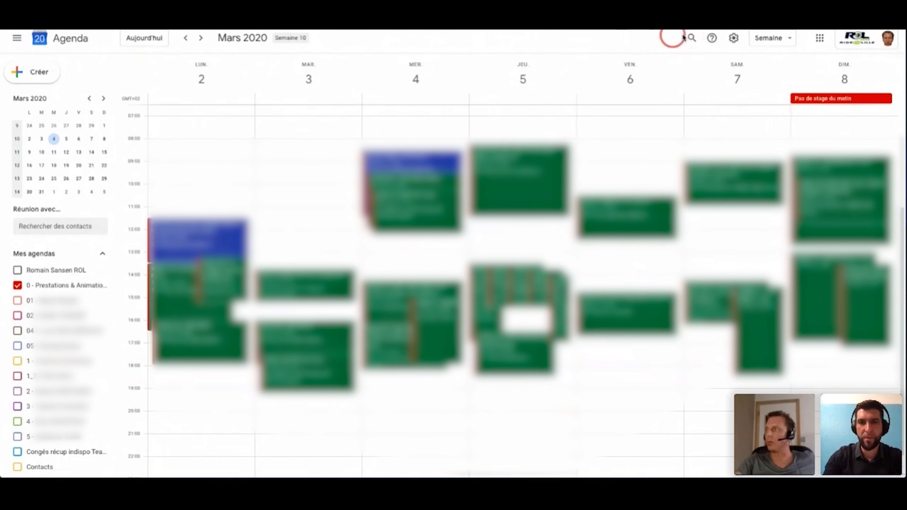
# Search the calendar for "itep de croix", review the sessions back to December 2019, and return to the week view
pyautogui.click(692, 38)
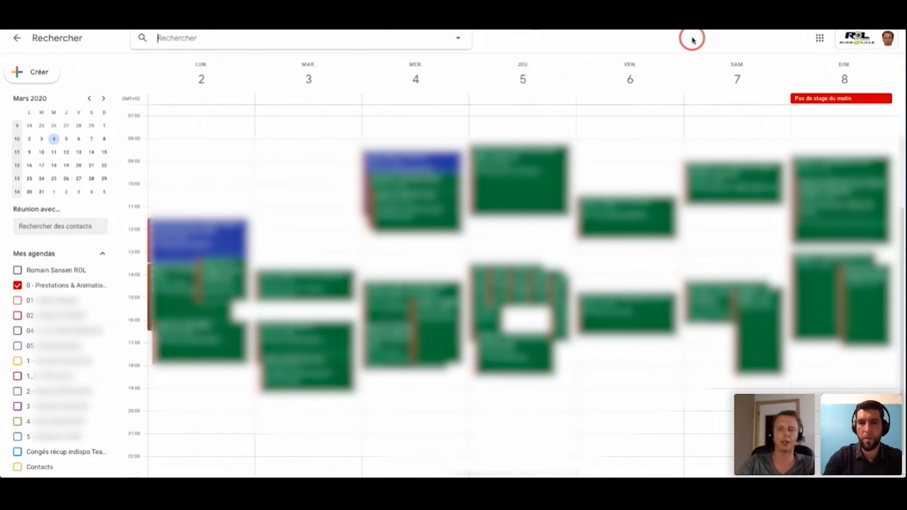
pyautogui.write('itep d')
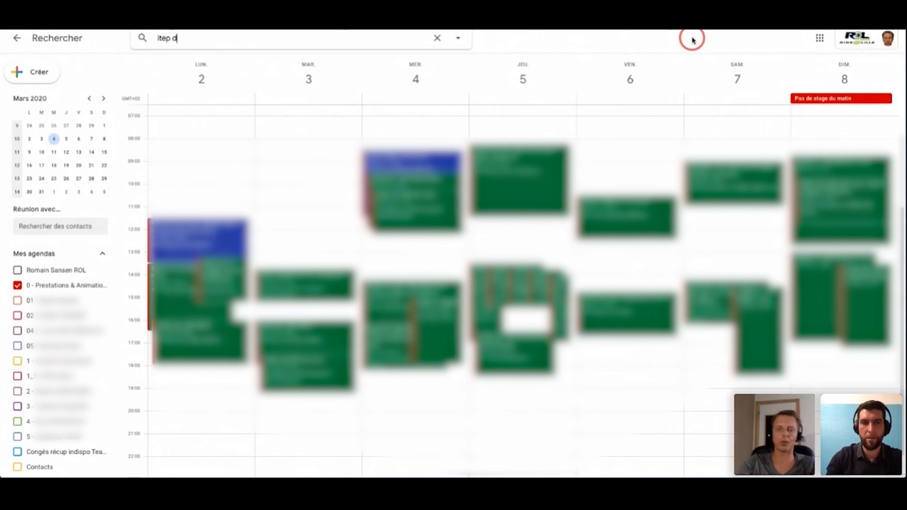
pyautogui.write('e croix')
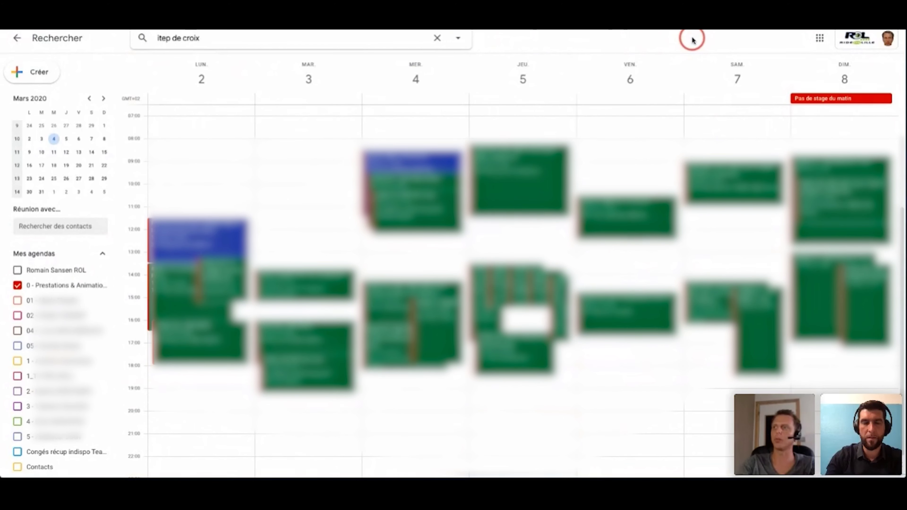
pyautogui.press('Return')
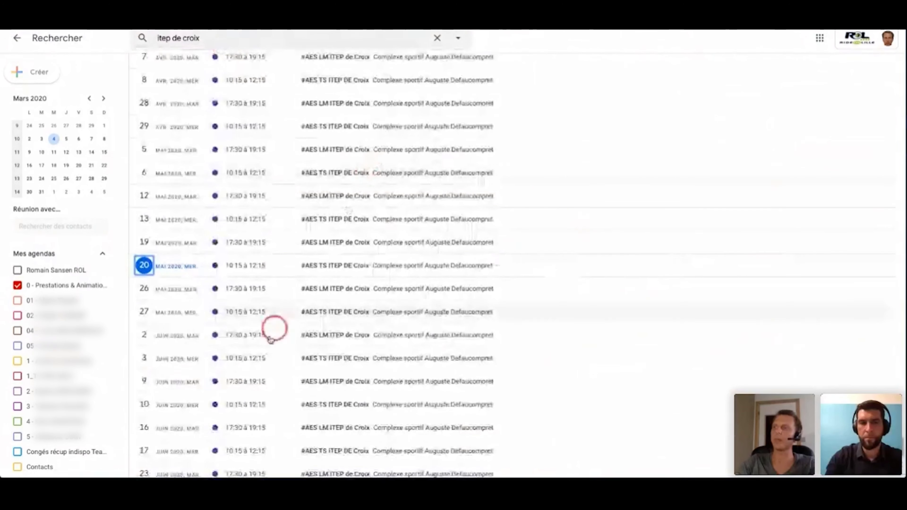
pyautogui.scroll(10, 271, 339)
pyautogui.scroll(6, 266, 340)
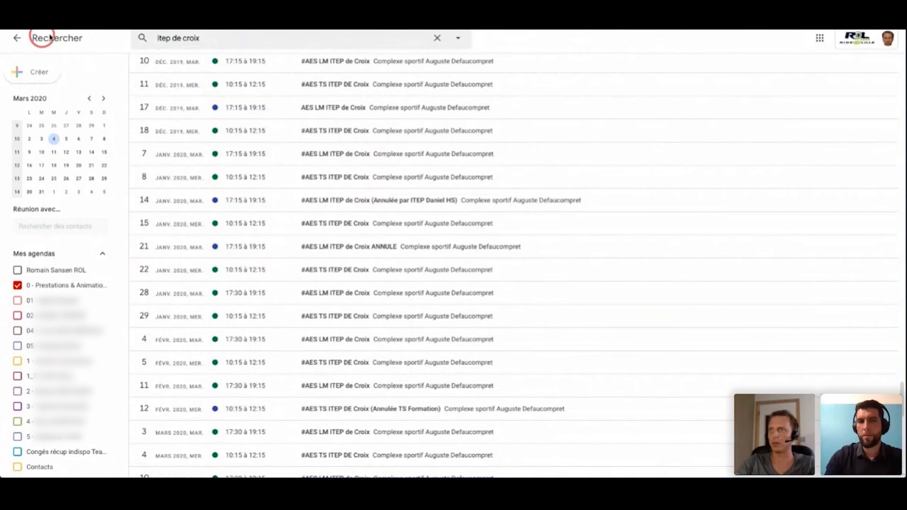
pyautogui.click(14, 38)
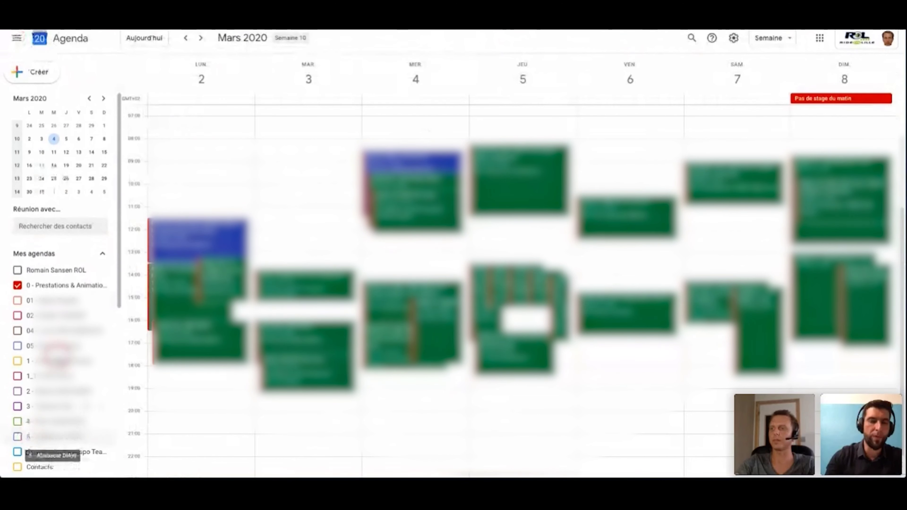
pyautogui.scroll(-2, 56, 355)
pyautogui.scroll(-3, 56, 356)
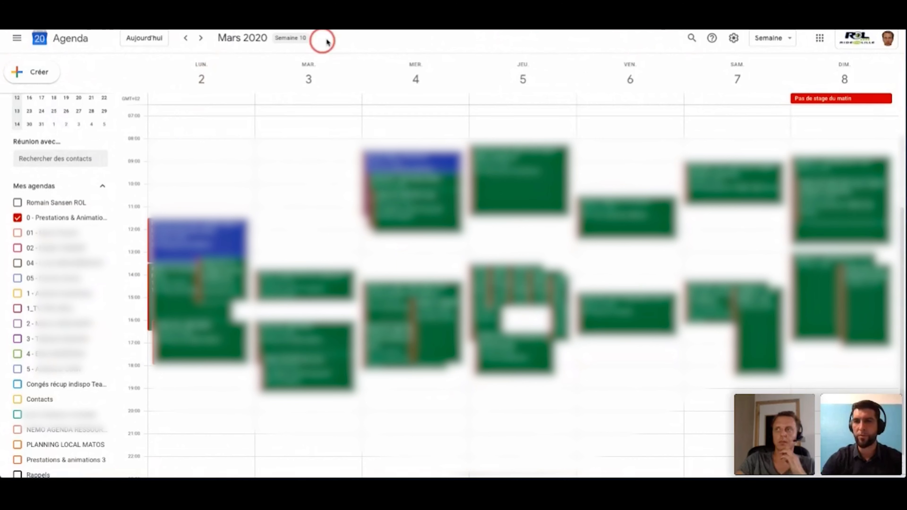
# Switch to Gmail and start a new message addressed to the Moniteurs group
pyautogui.click(172, 30)
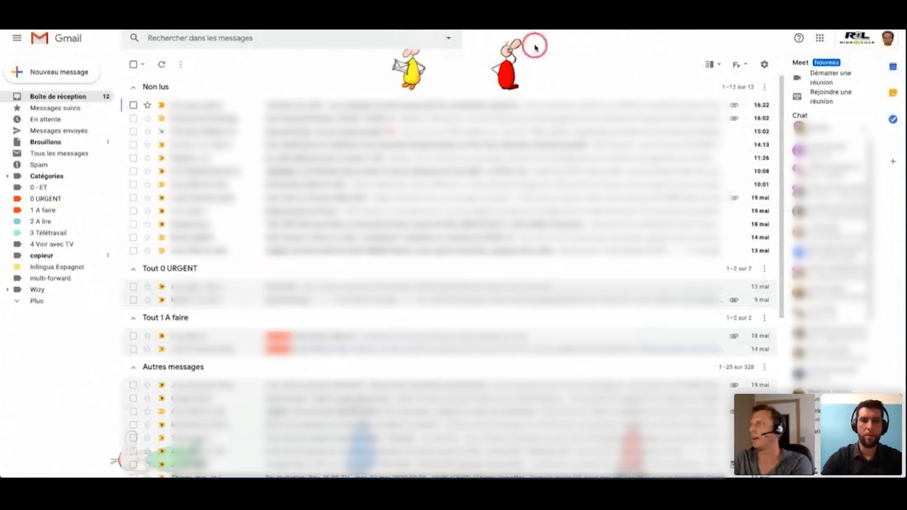
pyautogui.click(78, 74)
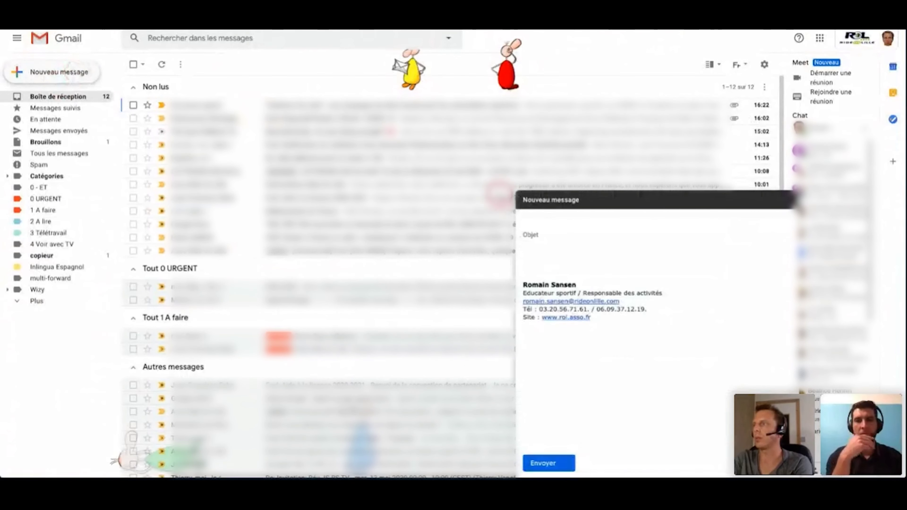
pyautogui.click(533, 216)
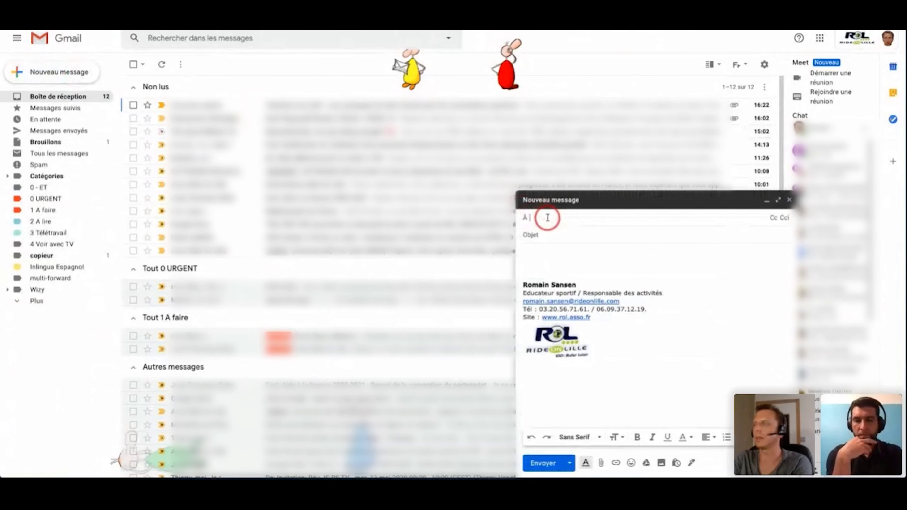
pyautogui.write('moniteur')
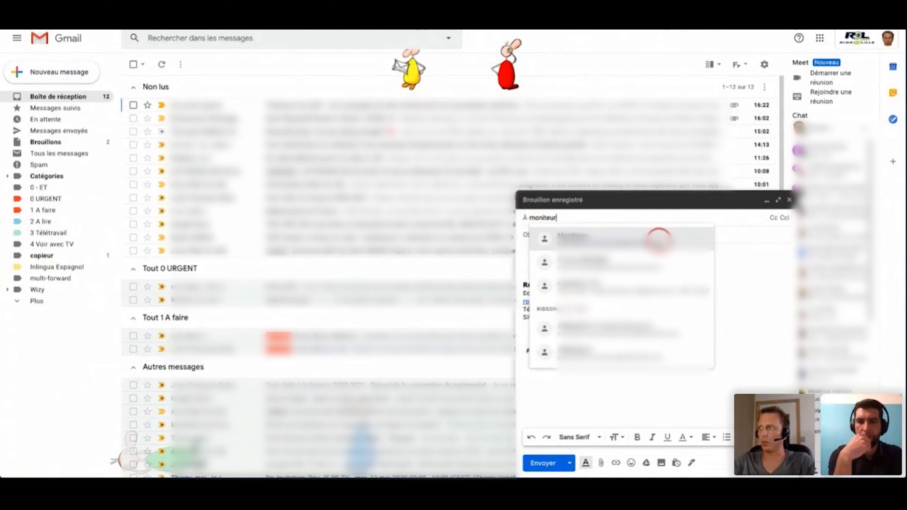
pyautogui.click(658, 242)
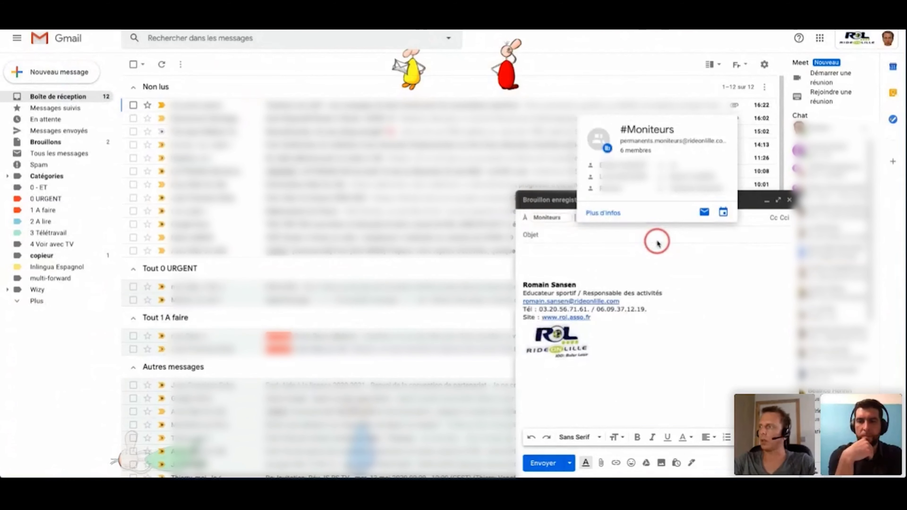
# Add the #TeamRh group as a Cc recipient of the draft message
pyautogui.click(773, 218)
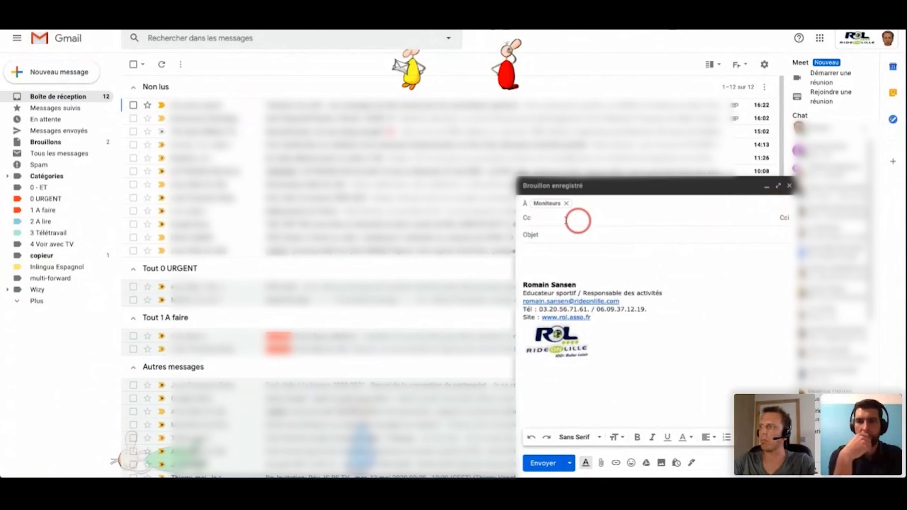
pyautogui.click(537, 219)
pyautogui.write('teamrh')
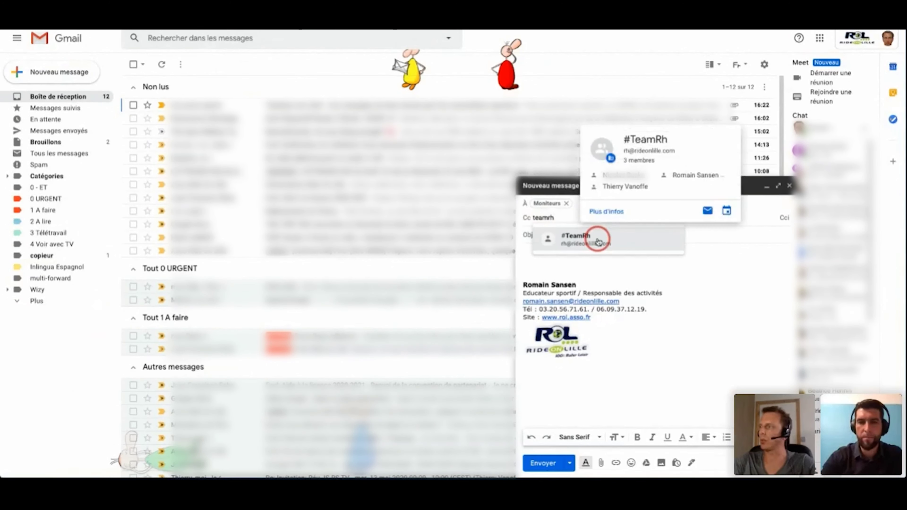
pyautogui.click(599, 240)
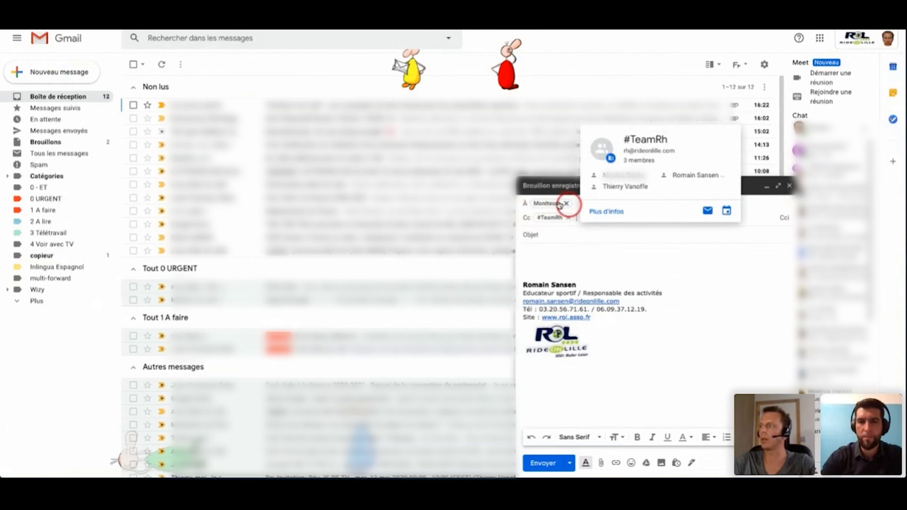
# Check the members of the Moniteurs and #TeamRh recipient groups, and discard the draft message
pyautogui.moveTo(550, 203)
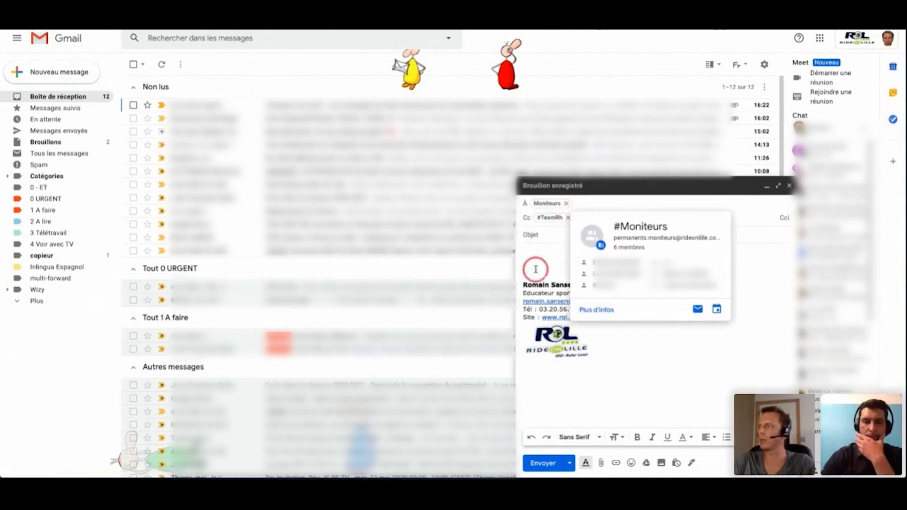
pyautogui.click(548, 249)
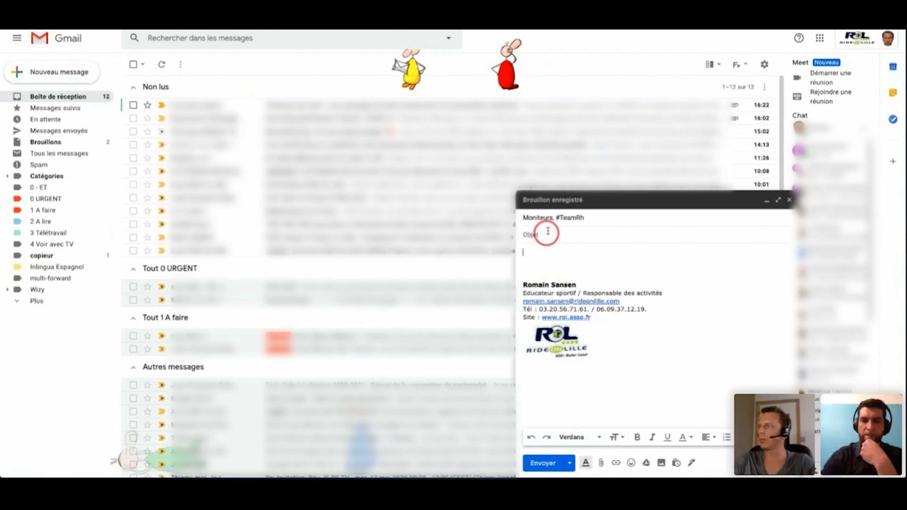
pyautogui.moveTo(565, 220)
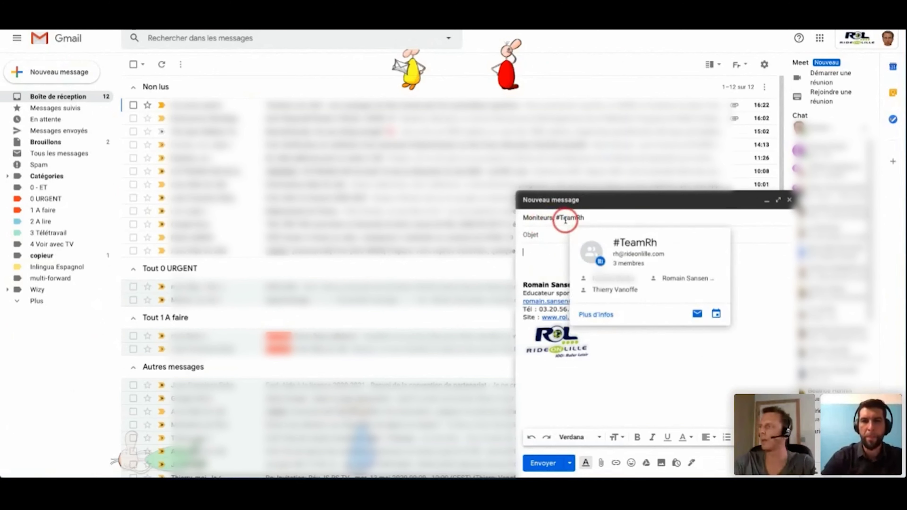
pyautogui.click(532, 220)
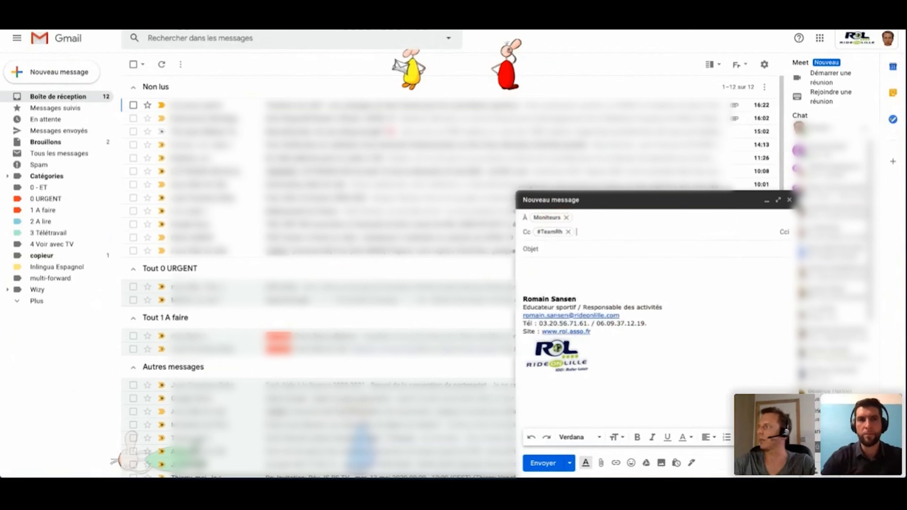
pyautogui.press('Escape')
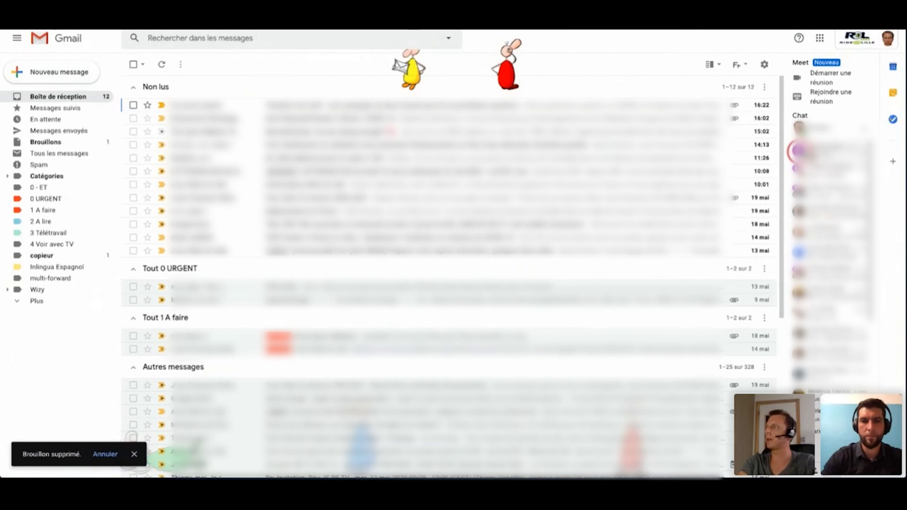
# Open a colleague's conversation in the Chat list, read the recent messages and close it
pyautogui.moveTo(823, 145)
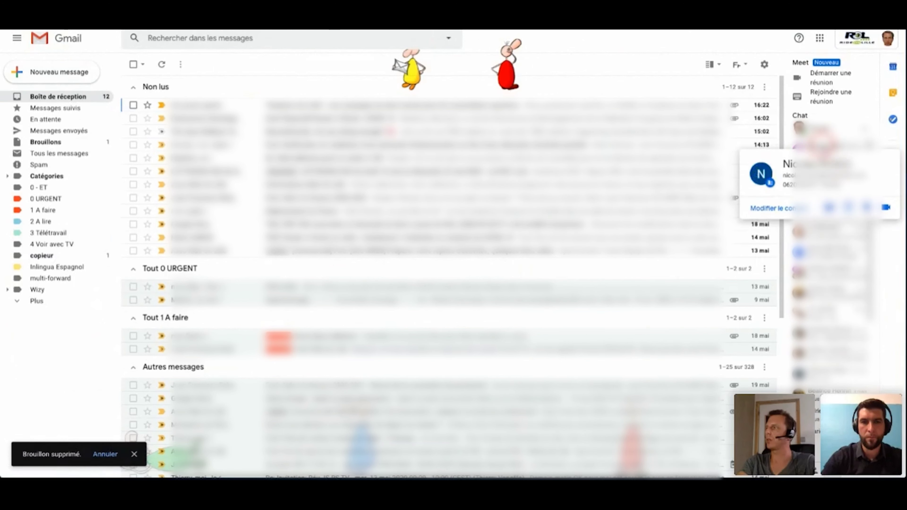
pyautogui.click(821, 144)
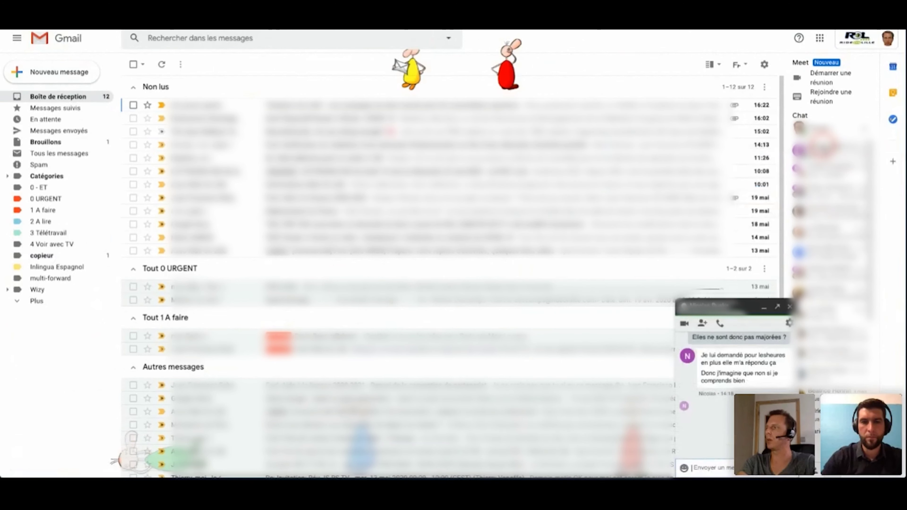
pyautogui.scroll(-5, 729, 411)
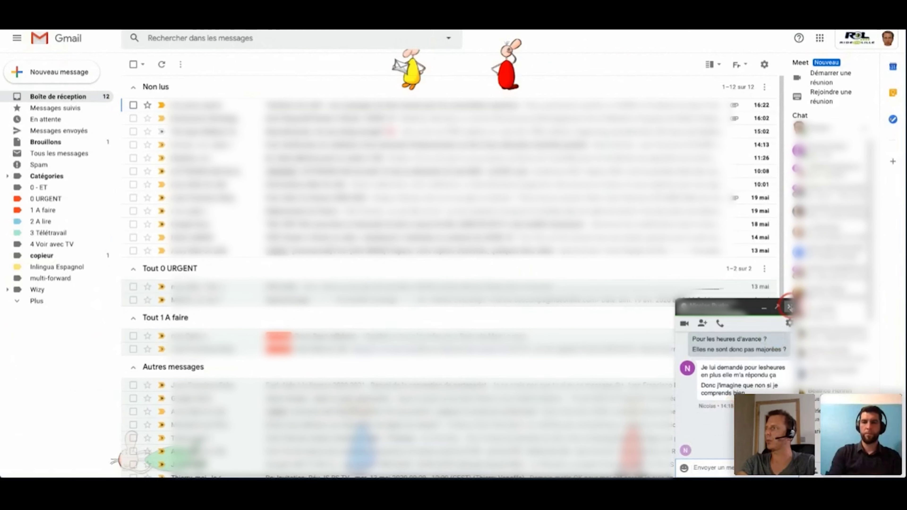
pyautogui.click(788, 307)
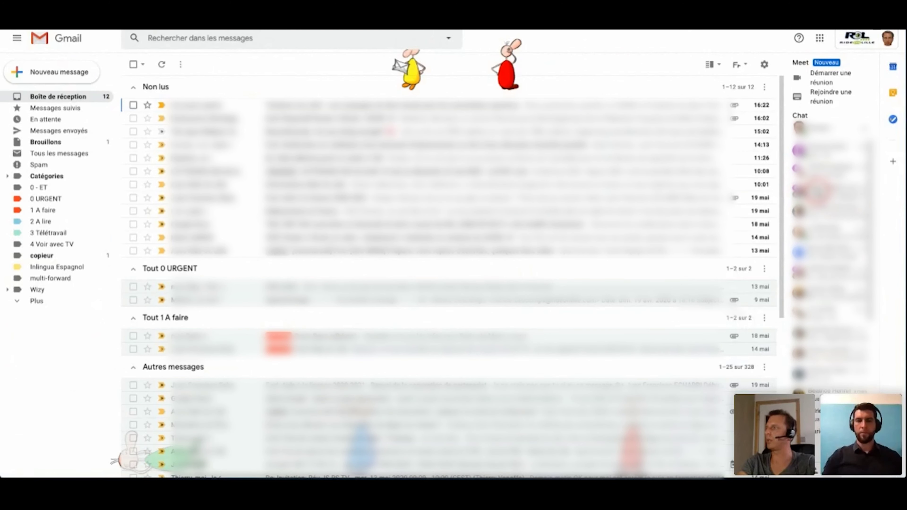
# Open the Team Communication group chat, review its earlier and latest messages, and close it
pyautogui.click(818, 190)
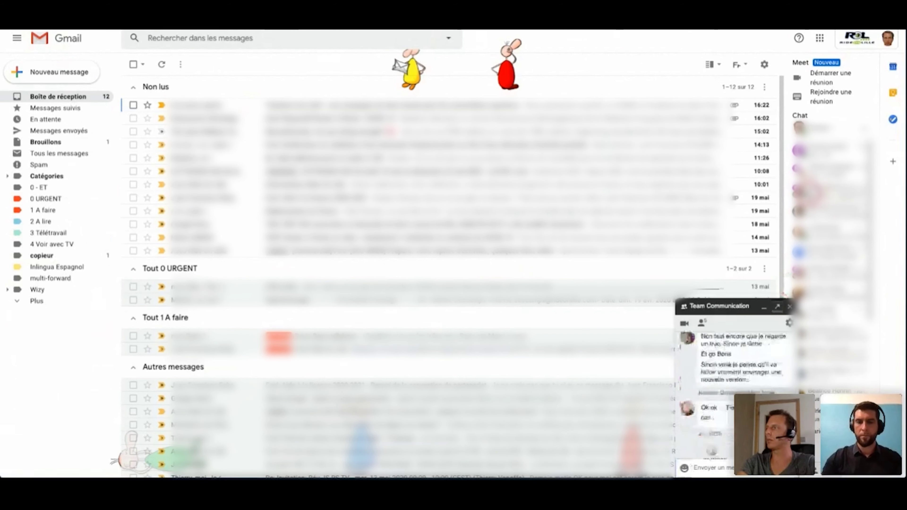
pyautogui.click(762, 359)
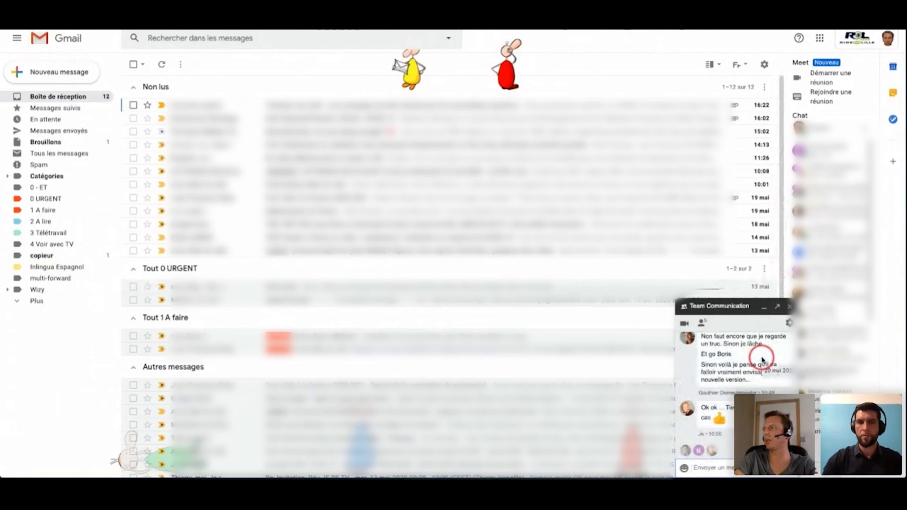
pyautogui.scroll(5, 740, 379)
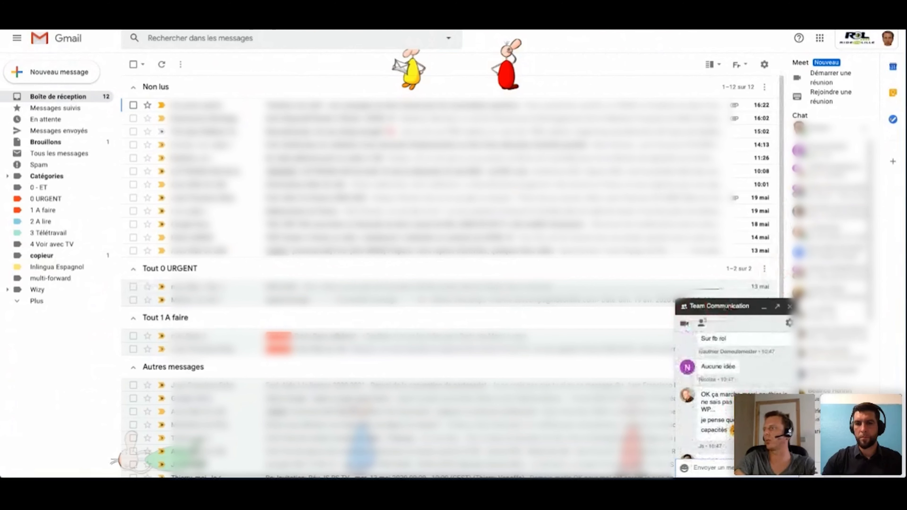
pyautogui.scroll(-5, 735, 393)
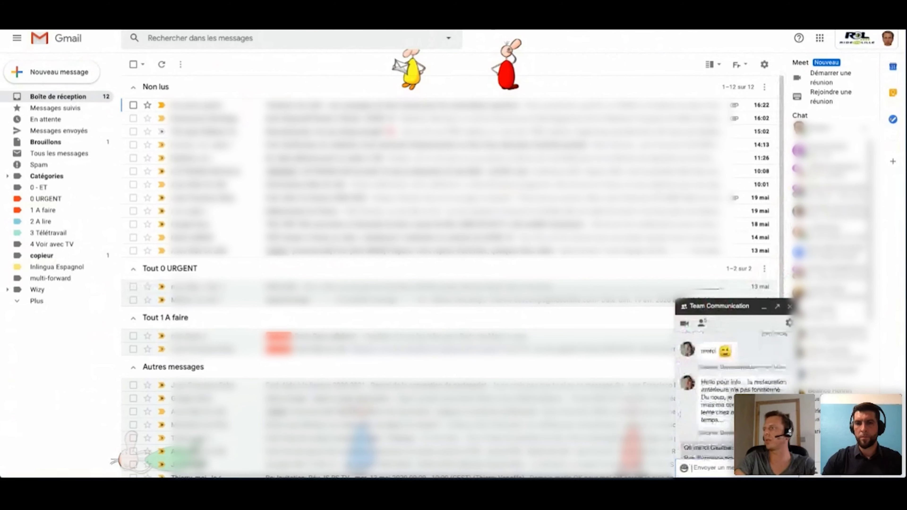
pyautogui.scroll(-5, 735, 393)
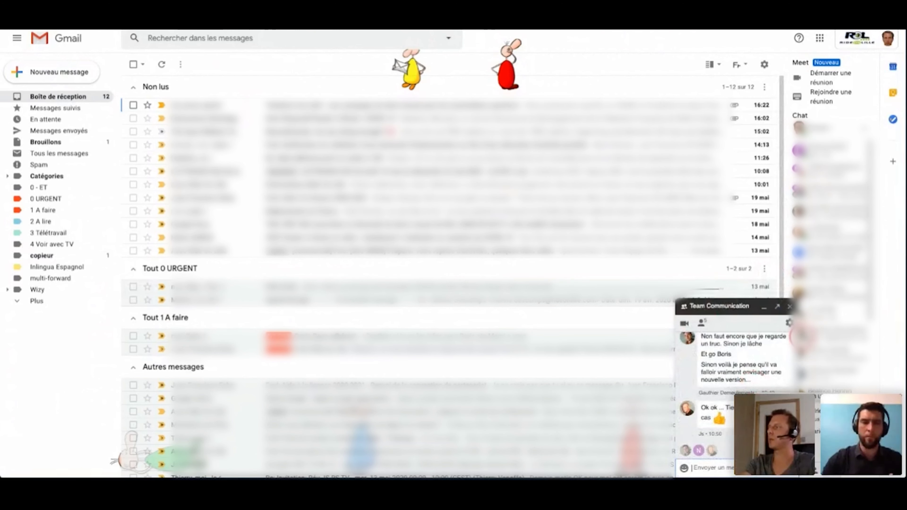
pyautogui.click(790, 306)
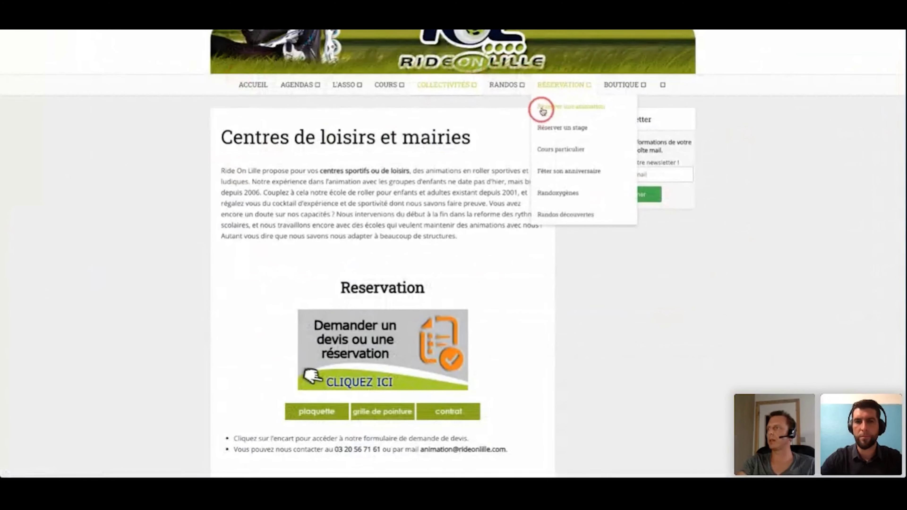
# On the Ride On Lille website, open the Fêter son anniversaire reservation page and view the birthday offer
pyautogui.click(580, 175)
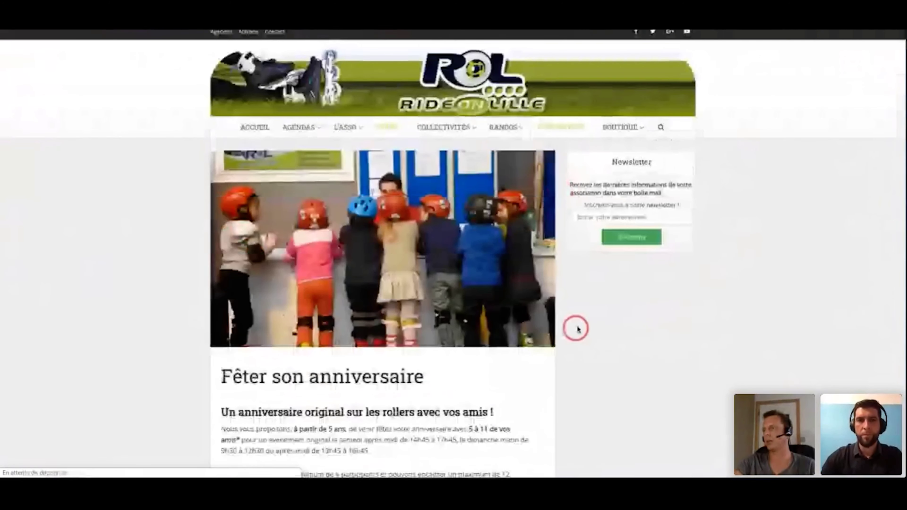
pyautogui.scroll(-4, 500, 349)
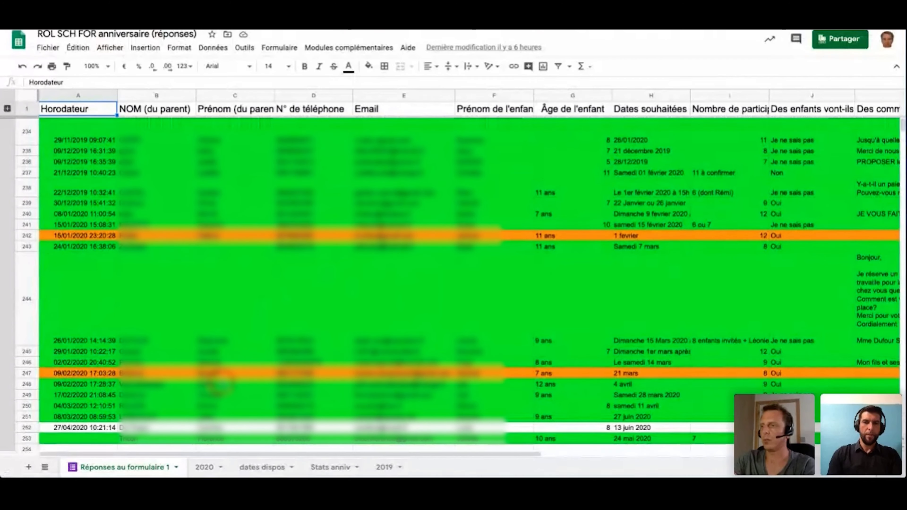
# In the ROL SCH FOR anniversaire spreadsheet, examine sheet 2020's contact headers and select the tracking columns from créneau mis en place to Accusé de réception
pyautogui.click(202, 467)
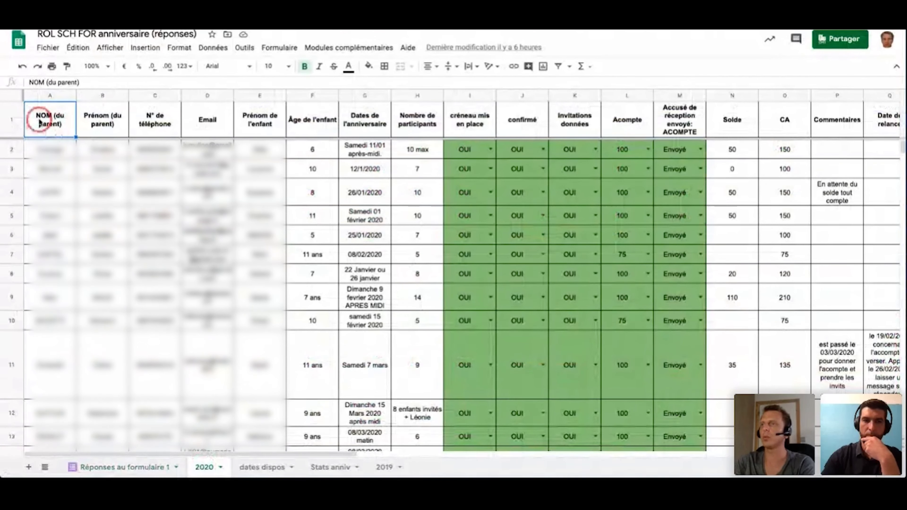
pyautogui.press('Right')
pyautogui.press('Right')
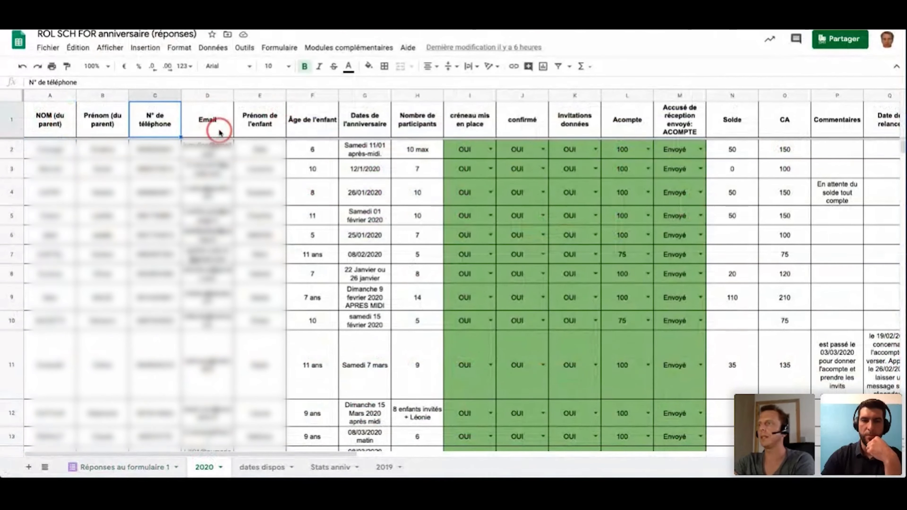
pyautogui.click(463, 95)
pyautogui.moveTo(463, 96); pyautogui.dragTo(693, 89)
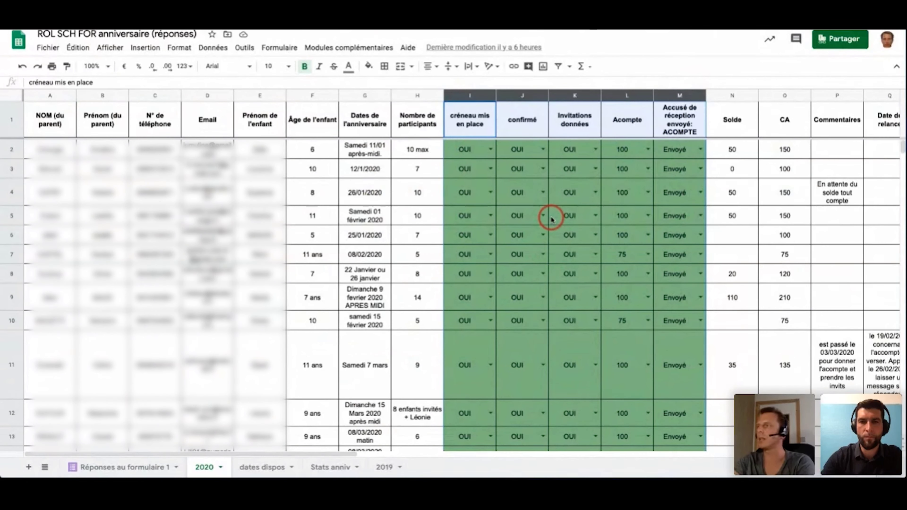
# Choose OUI from the Invitations données options for the booking in row 2 of sheet 2020
pyautogui.click(523, 154)
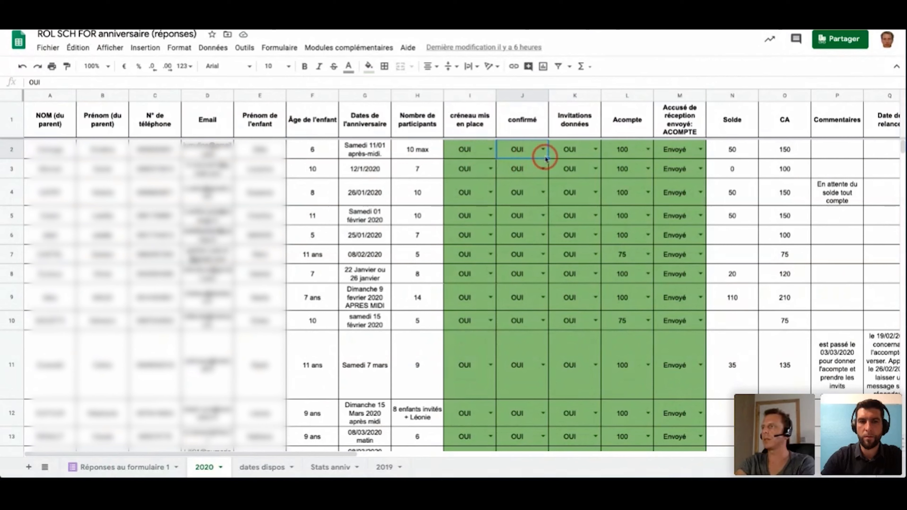
pyautogui.click(577, 155)
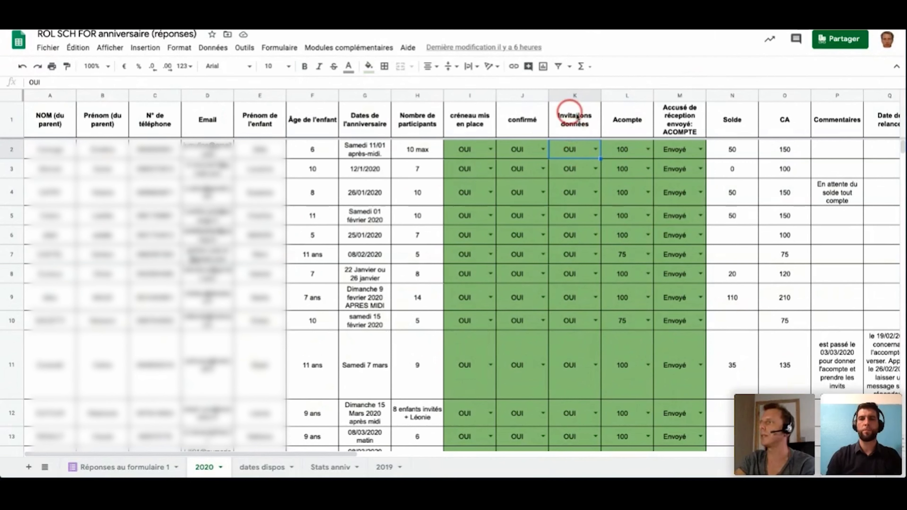
pyautogui.click(595, 149)
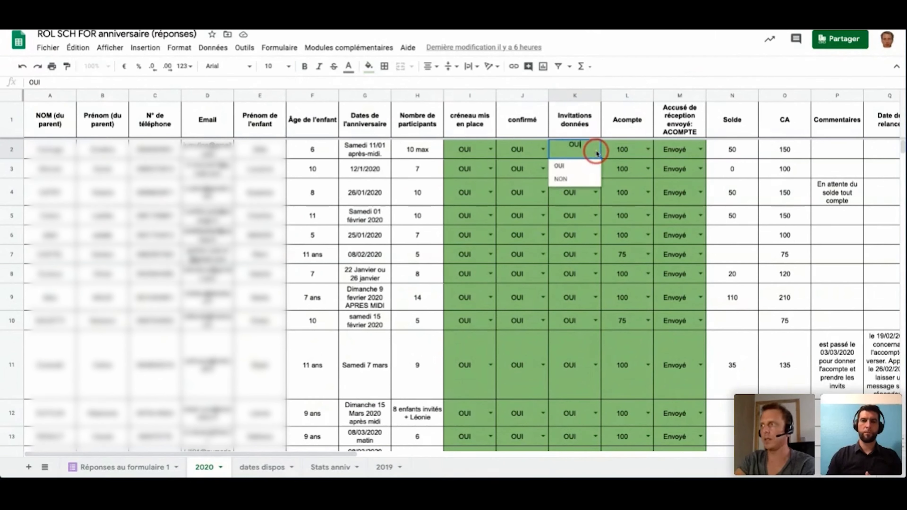
pyautogui.click(574, 168)
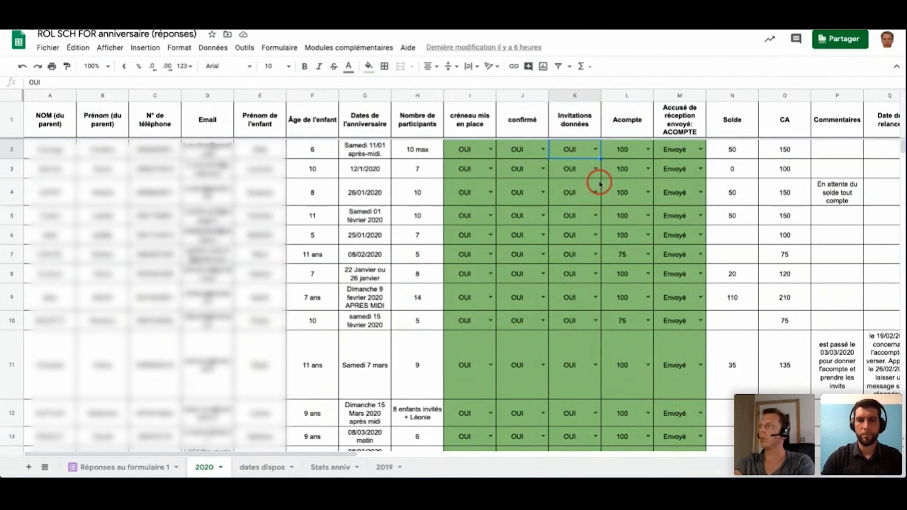
# Look over further 2020 birthday bookings and the data commands available for the sheet
pyautogui.scroll(-2, 669, 203)
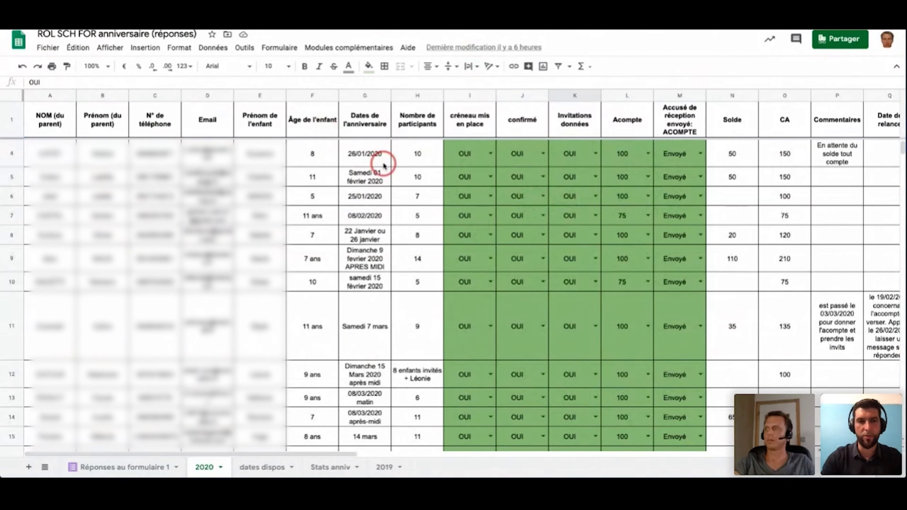
pyautogui.click(215, 47)
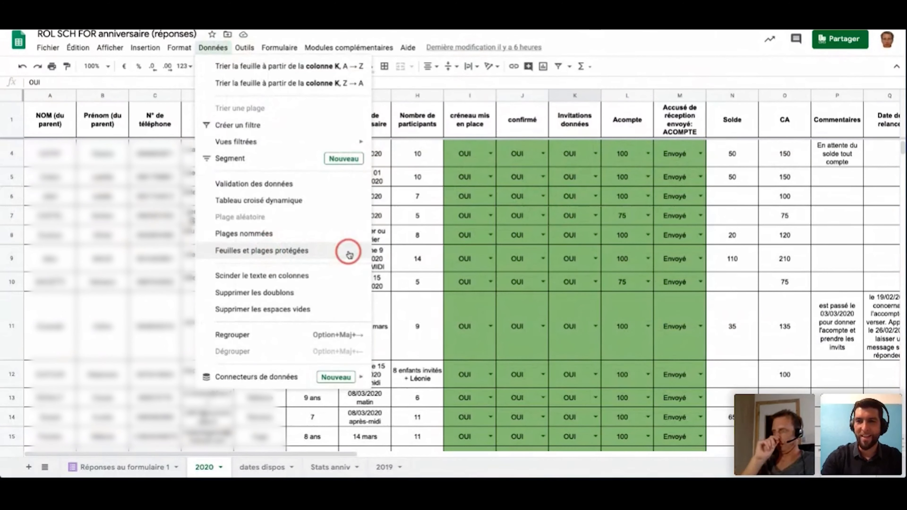
pyautogui.click(586, 203)
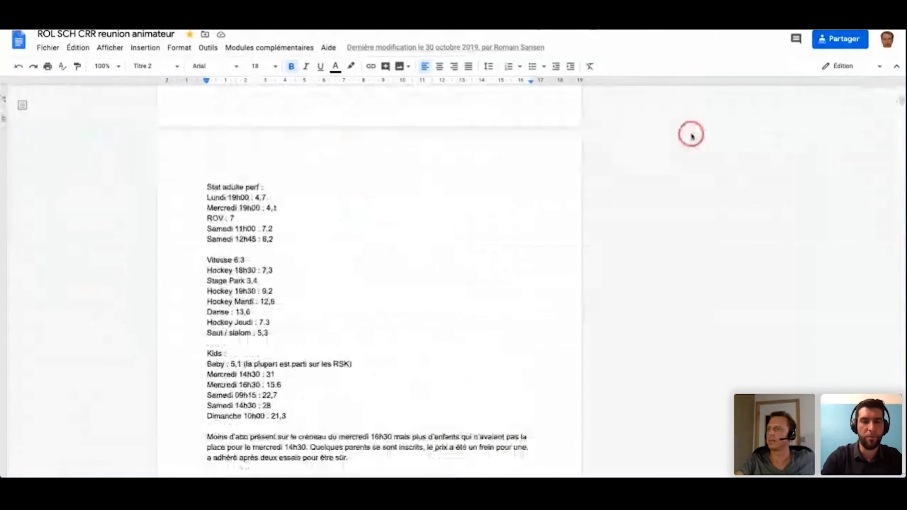
# Look over the 23 October 2019 meeting notes and the SOMMAIRE DES RÉUNIONS ANIMATEURS in the ROL SCH CRR reunion animateur document
pyautogui.scroll(10, 691, 135)
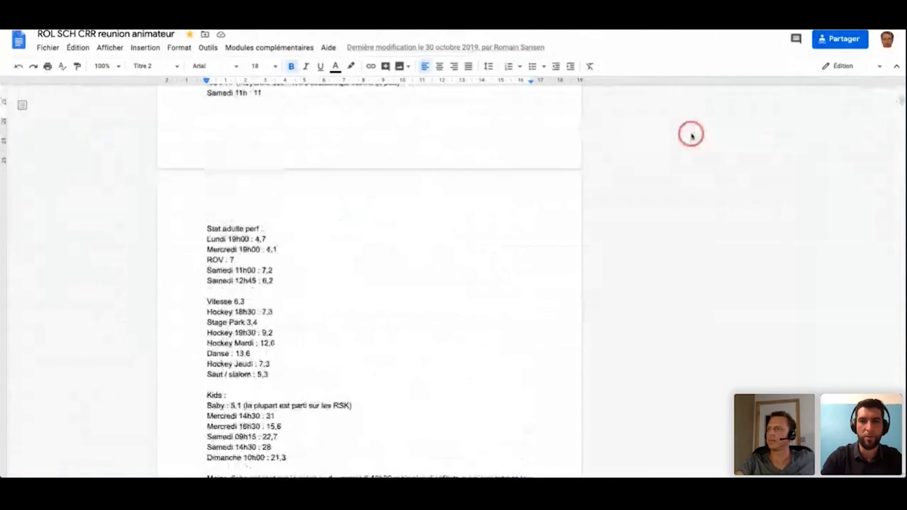
pyautogui.scroll(1, 691, 136)
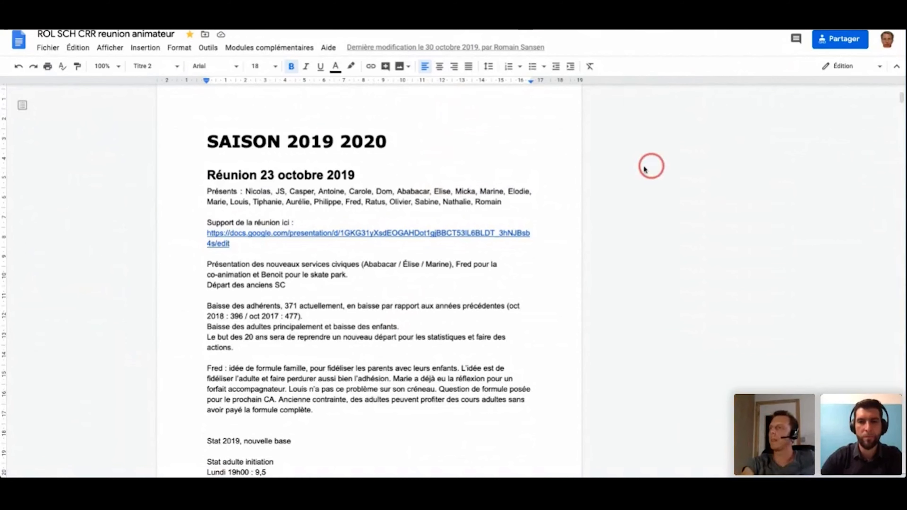
pyautogui.scroll(1, 608, 189)
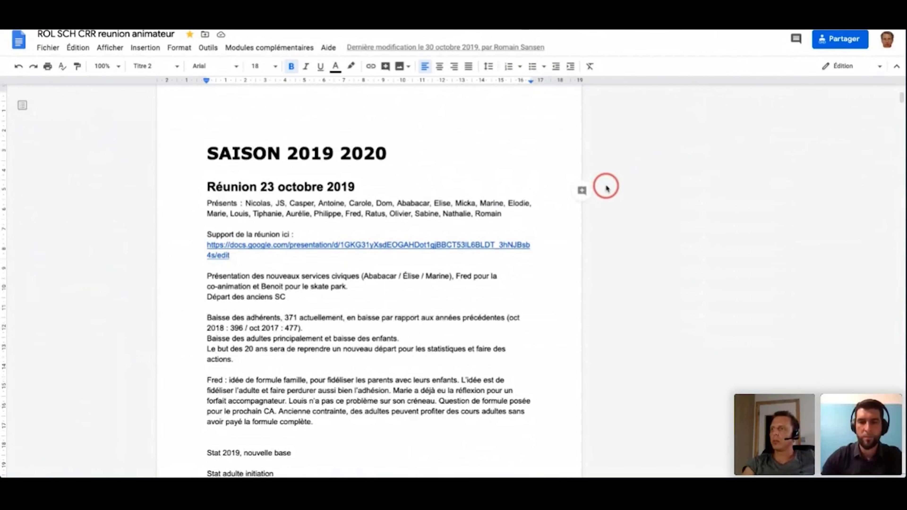
pyautogui.scroll(15, 614, 215)
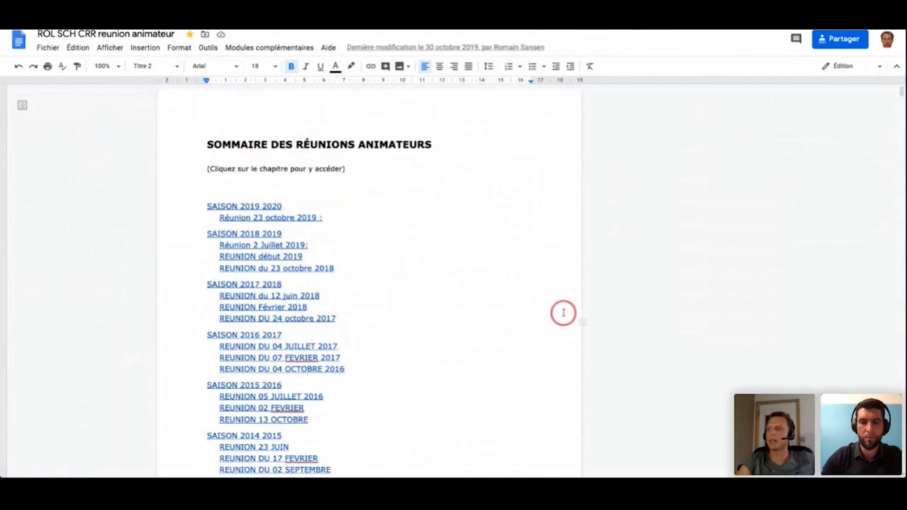
pyautogui.click(571, 254)
pyautogui.scroll(-3, 571, 254)
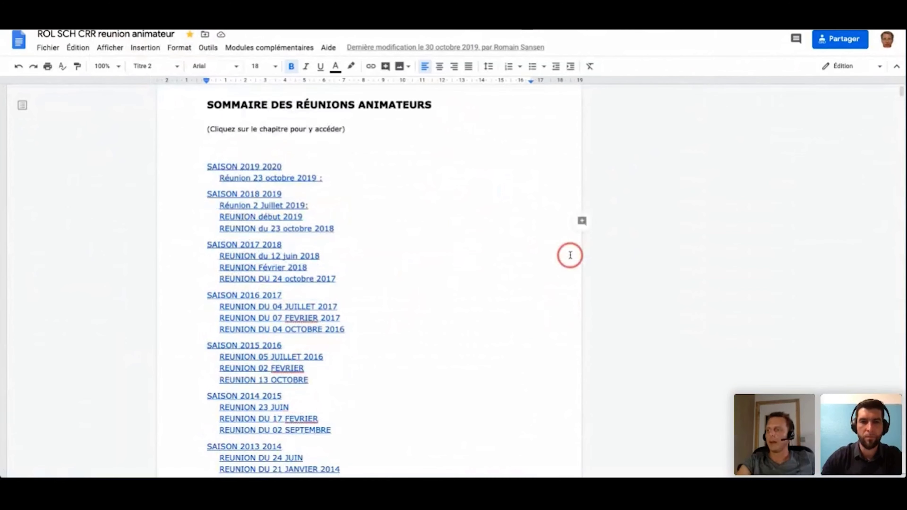
pyautogui.scroll(2, 571, 255)
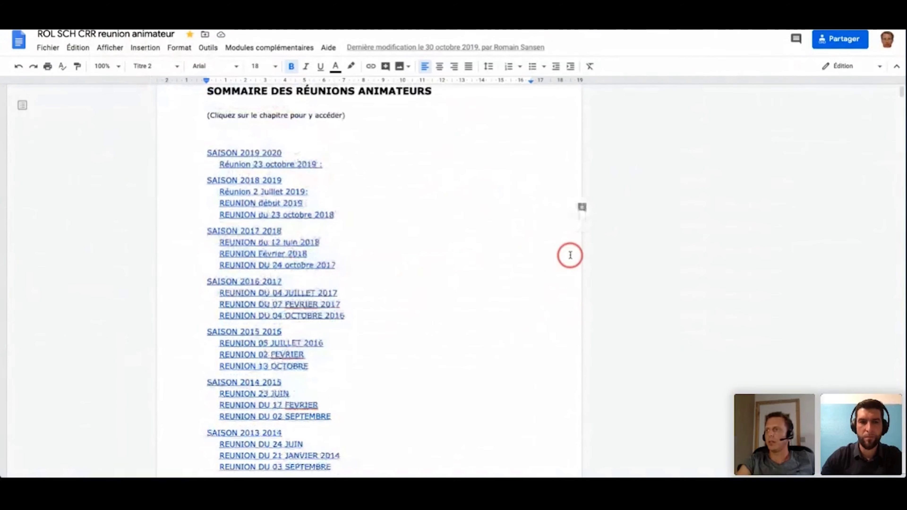
# Follow the Réunion 23 octobre 2019 link under SAISON 2019 2020 in the summary to go to that meeting's section
pyautogui.click(294, 185)
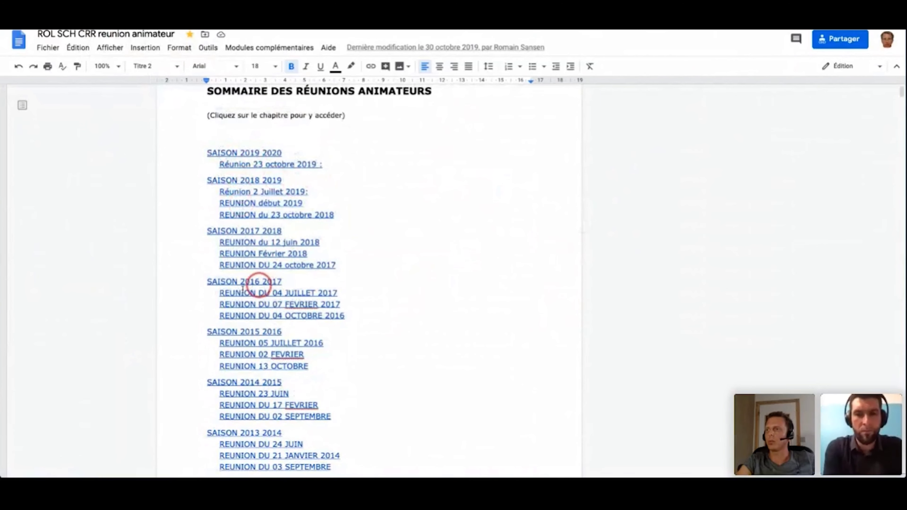
pyautogui.click(269, 164)
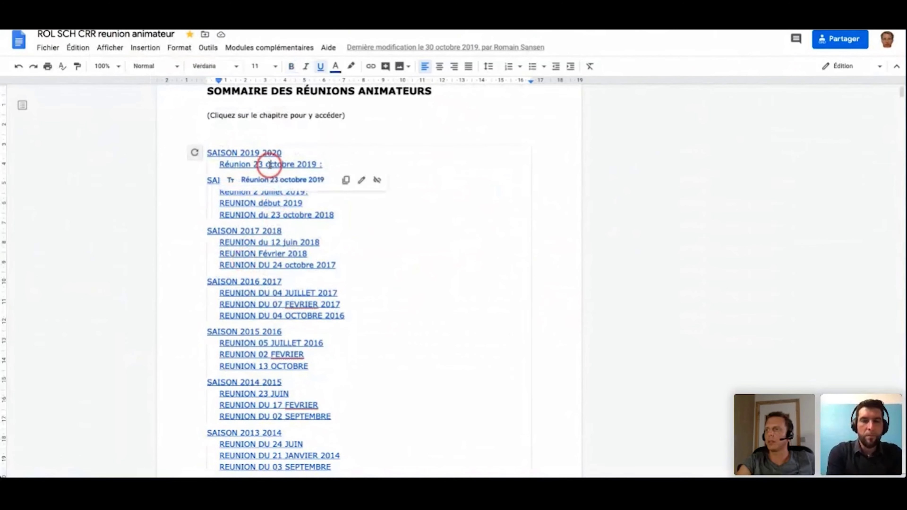
pyautogui.click(275, 179)
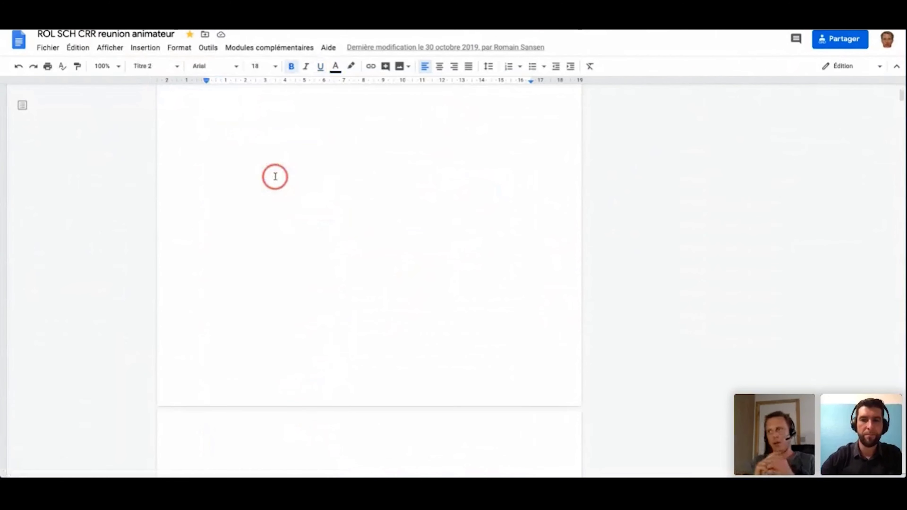